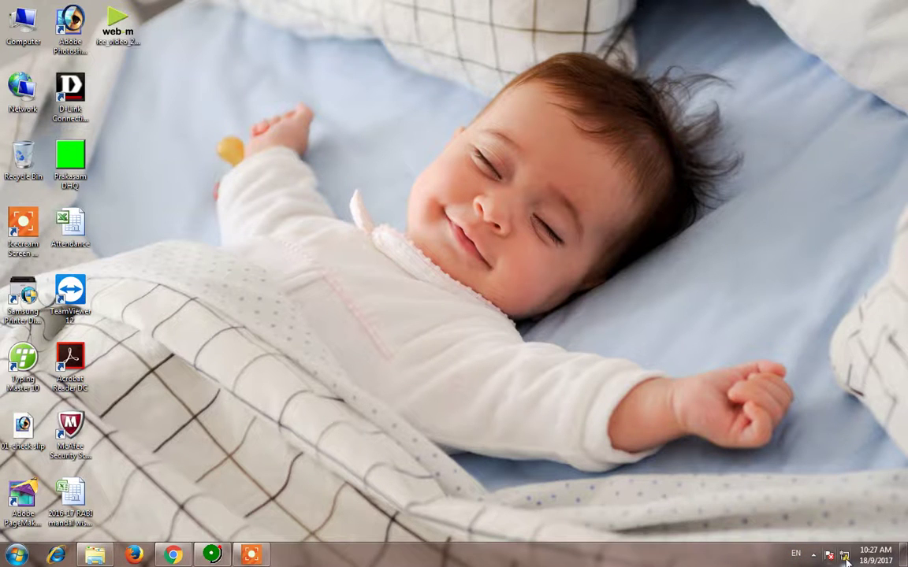
- Check the installed input languages listed in the taskbar language bar
mouse_move(846, 559)
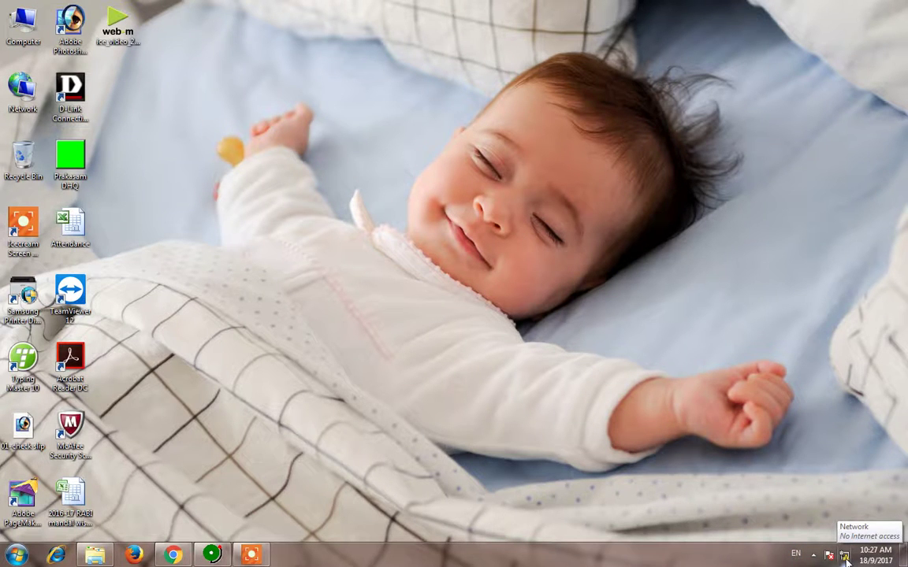
left_click(798, 556)
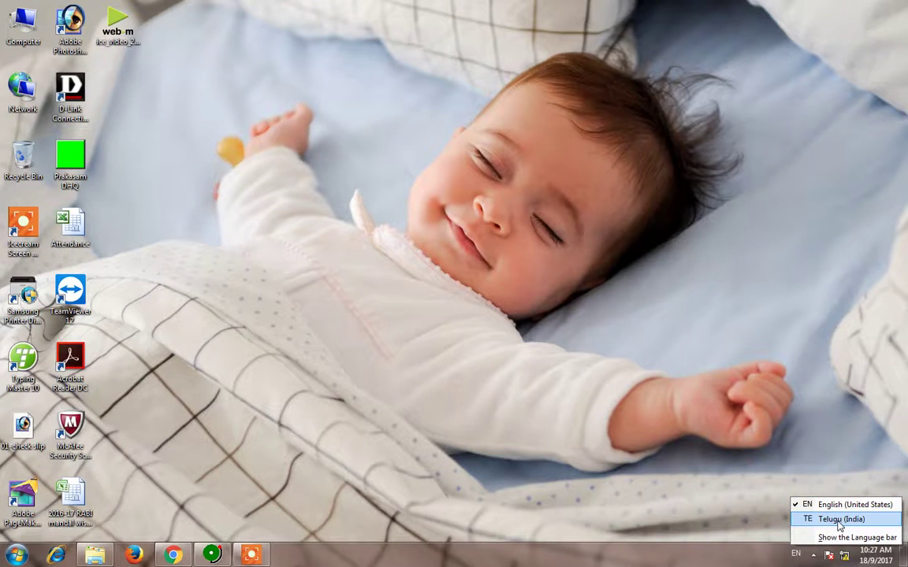
left_click(770, 565)
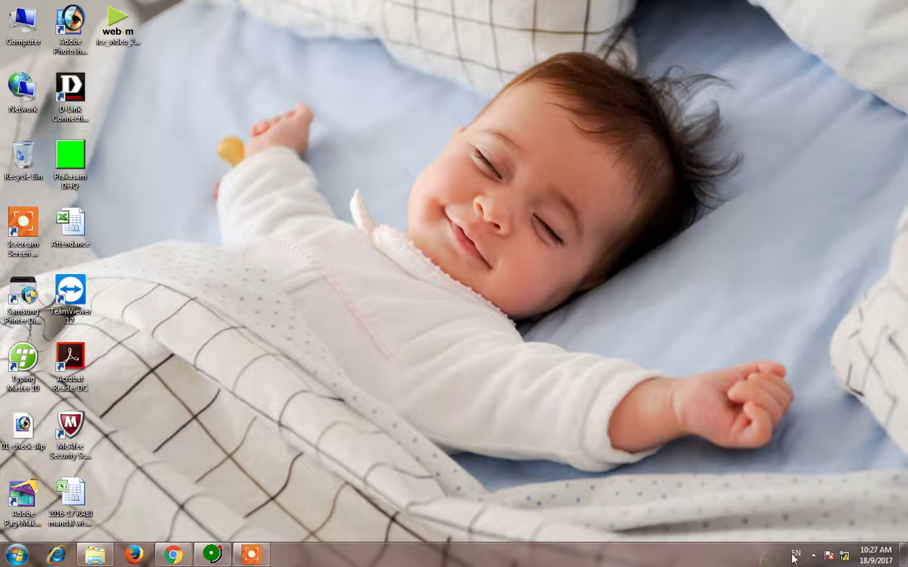
left_click(797, 556)
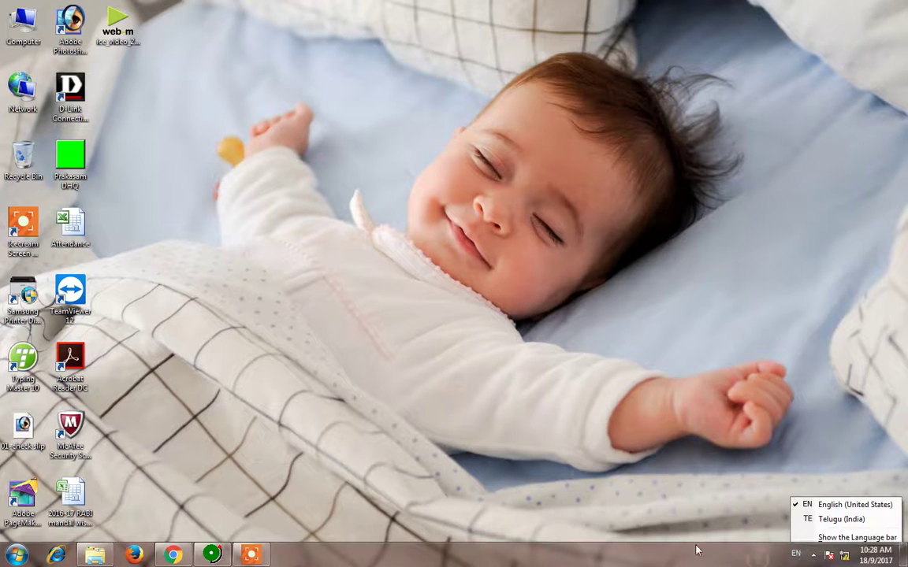
left_click(35, 476)
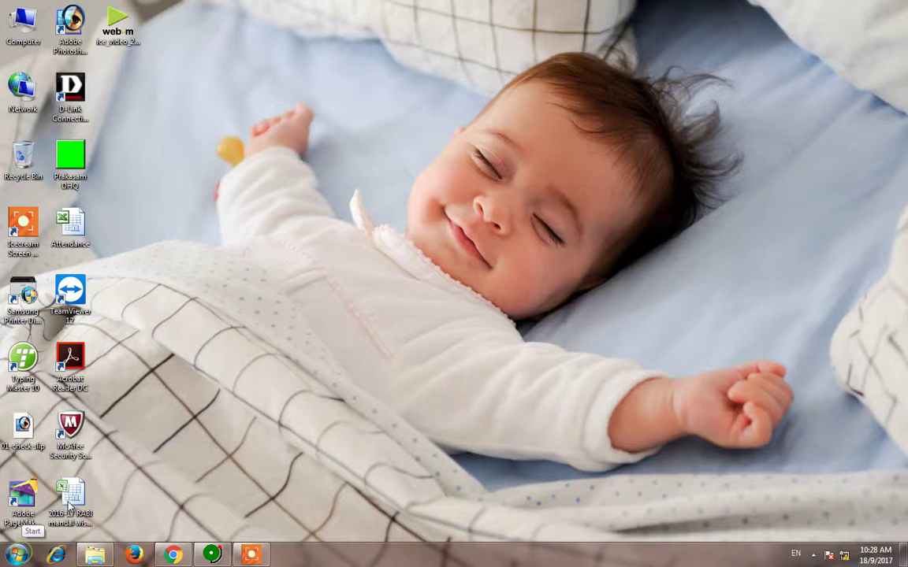
- Search 'language' and open the Text Services and Input Languages settings from Region and Language
left_click(14, 555)
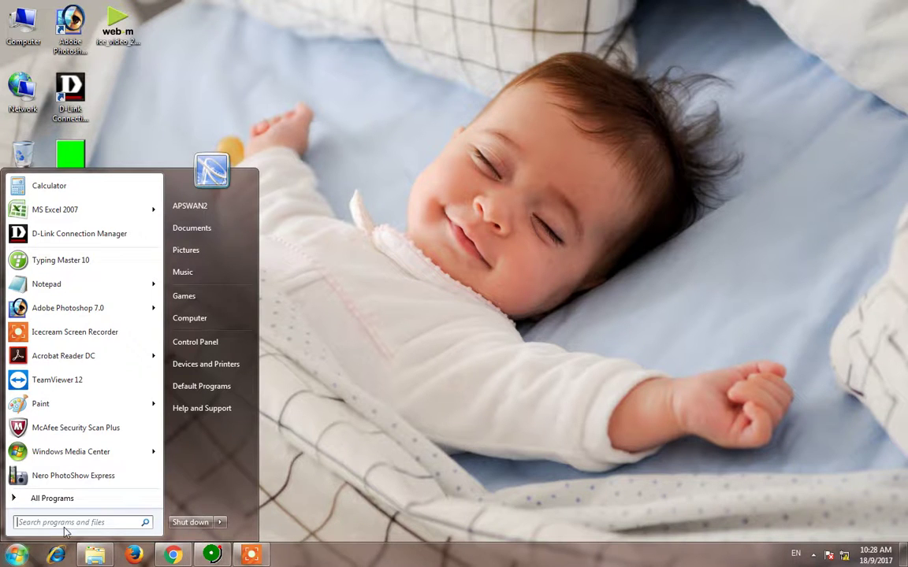
type("la")
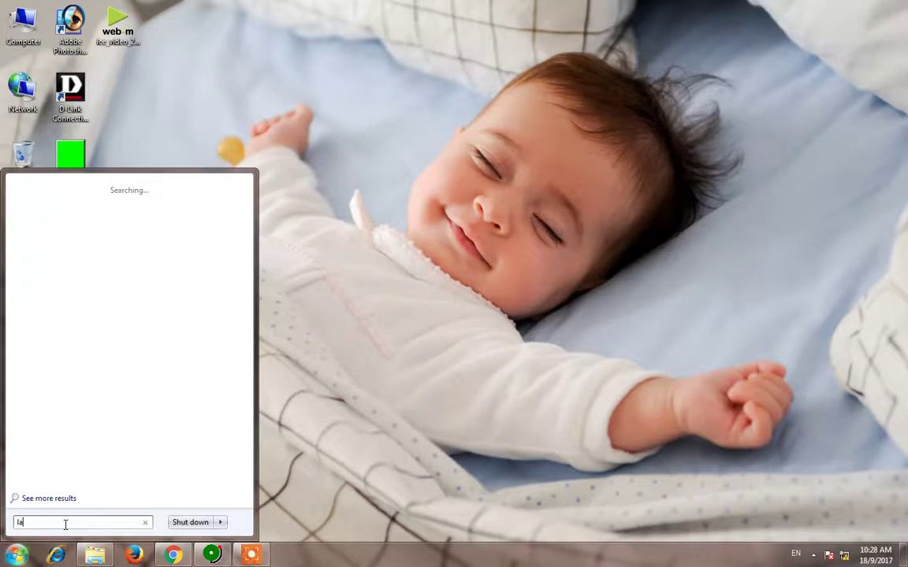
type("nguage")
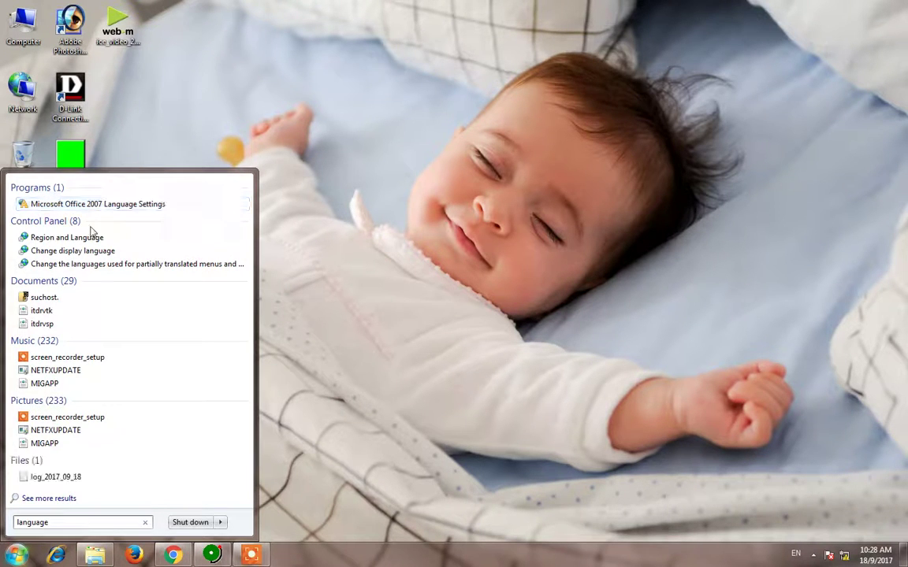
left_click(67, 237)
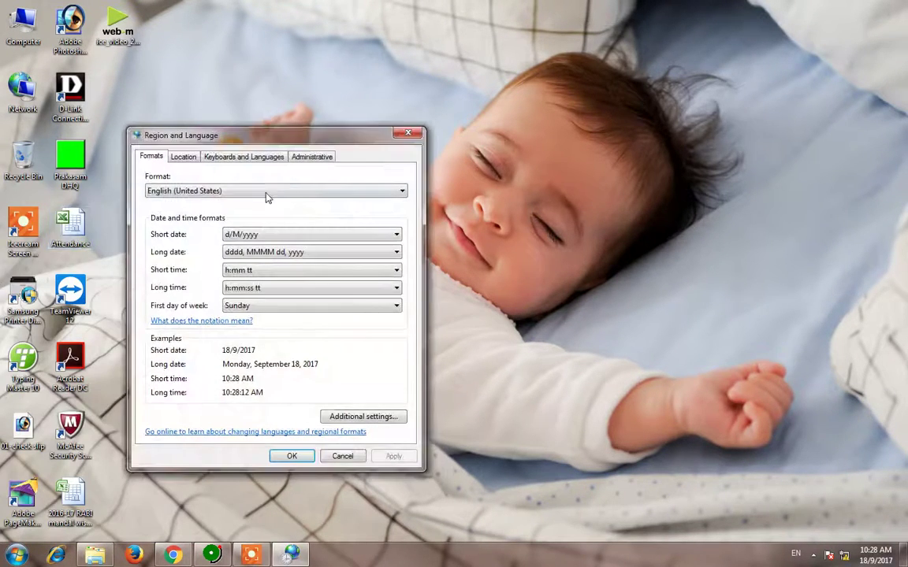
left_click(247, 160)
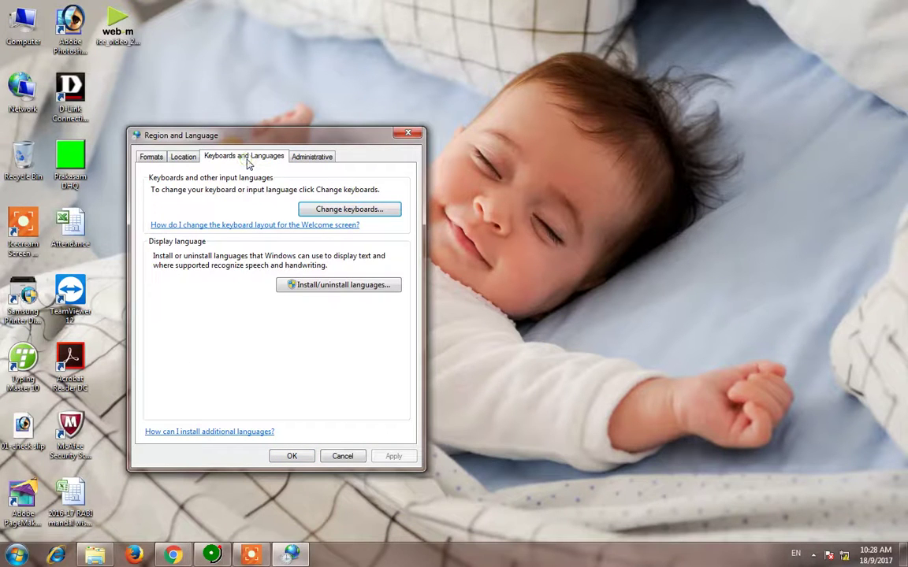
left_click(335, 217)
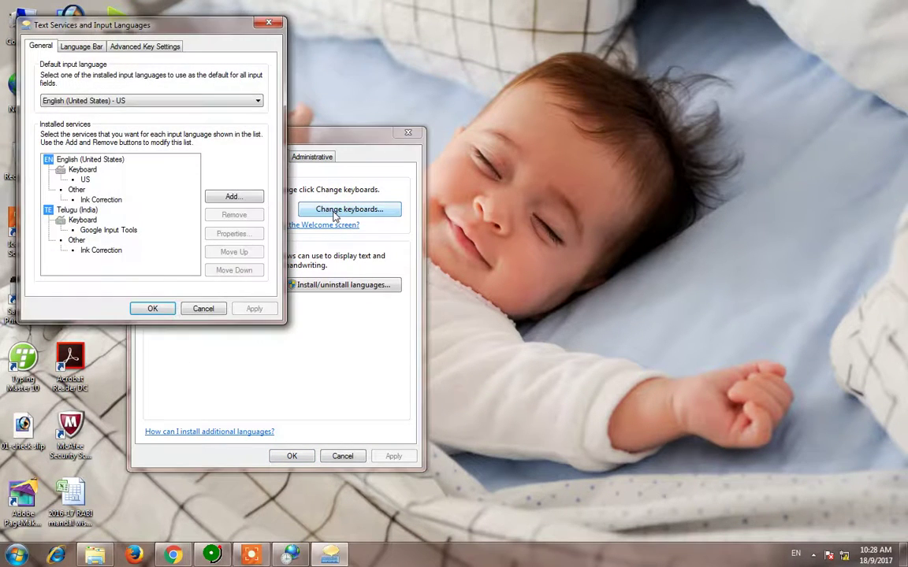
- Review English (United States) as default and the Telugu Google Input Tools keyboard
left_click(75, 101)
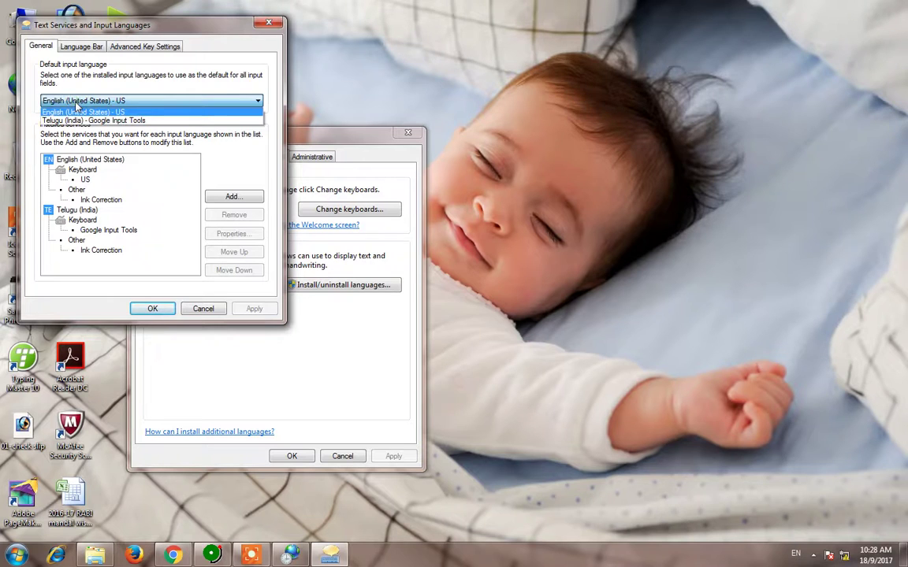
left_click(77, 105)
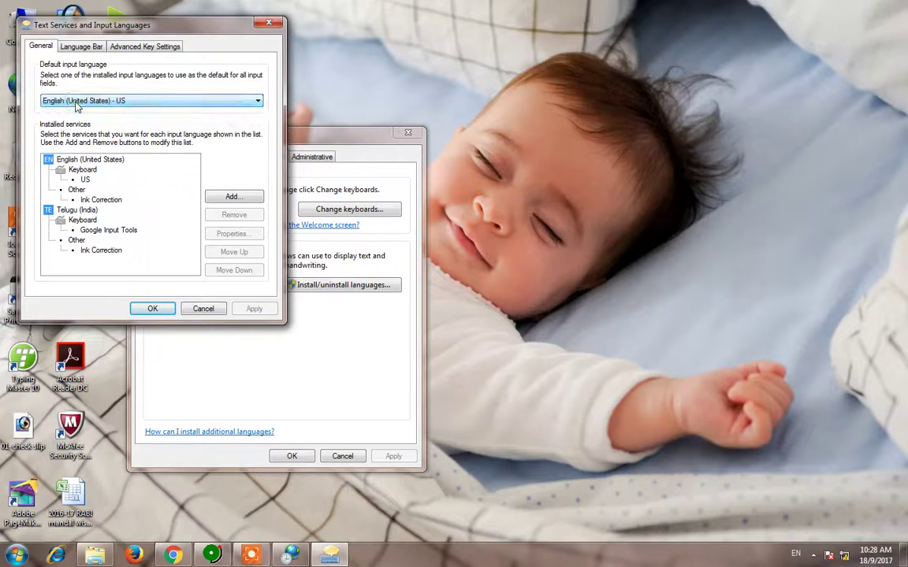
left_click(72, 212)
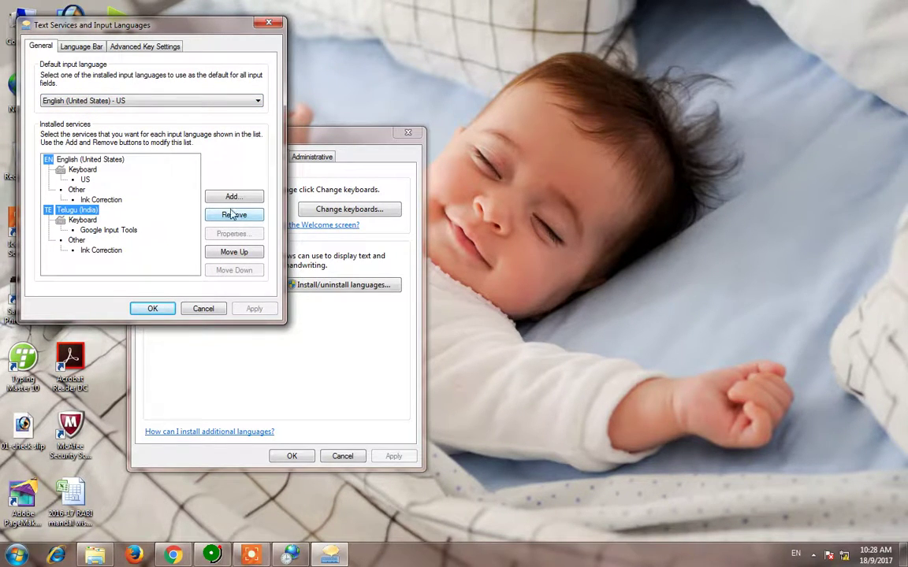
left_click(81, 230)
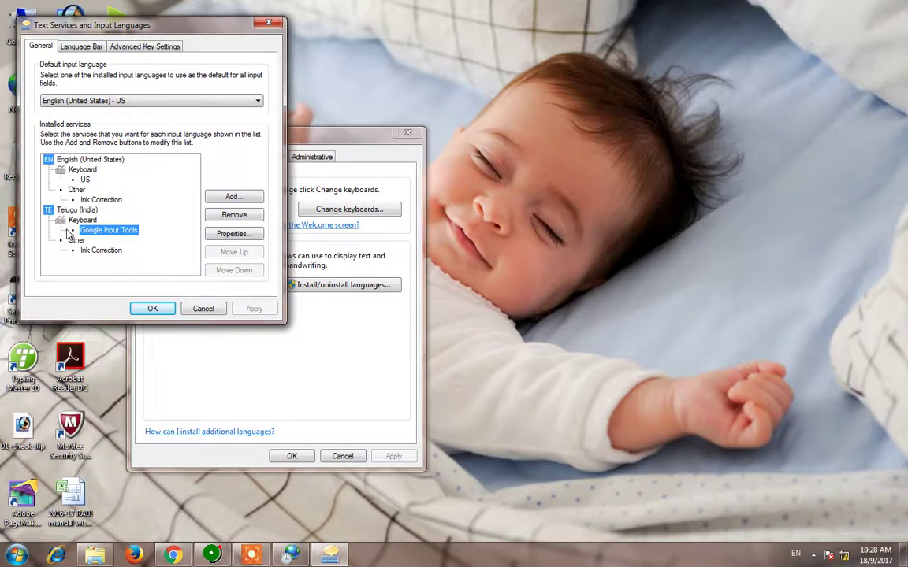
left_click(83, 210)
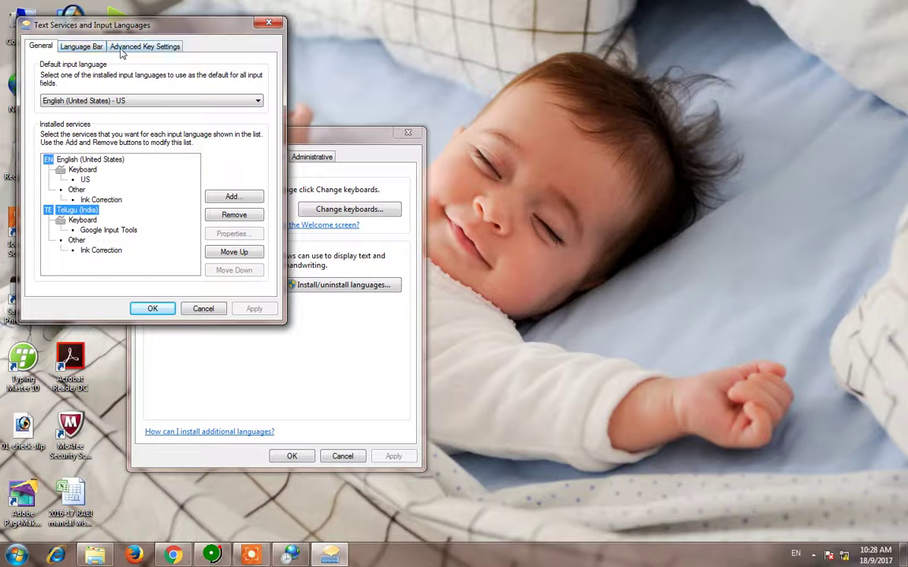
left_click(82, 170)
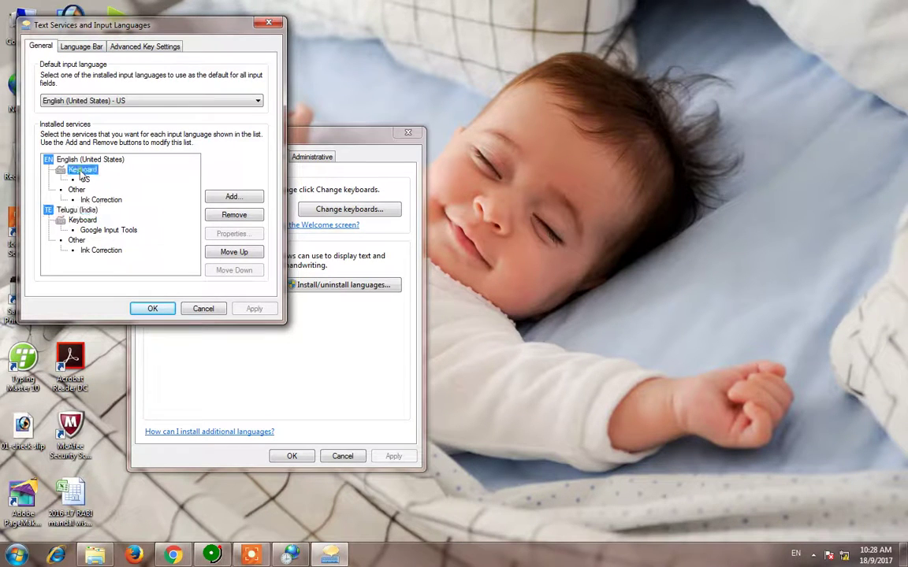
left_click(87, 101)
left_click(86, 101)
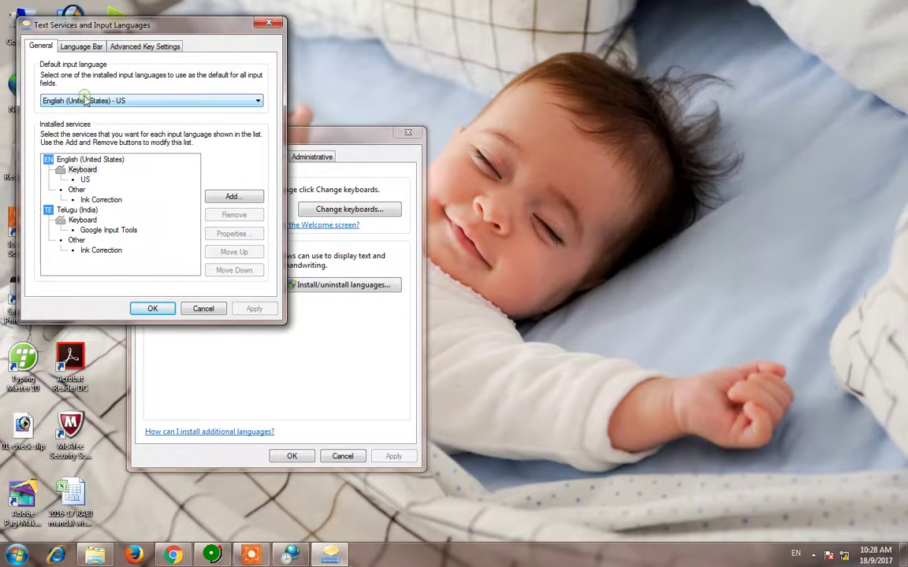
- Review the Language Bar and Advanced Key Settings tabs, including the Telugu hotkey
left_click(82, 46)
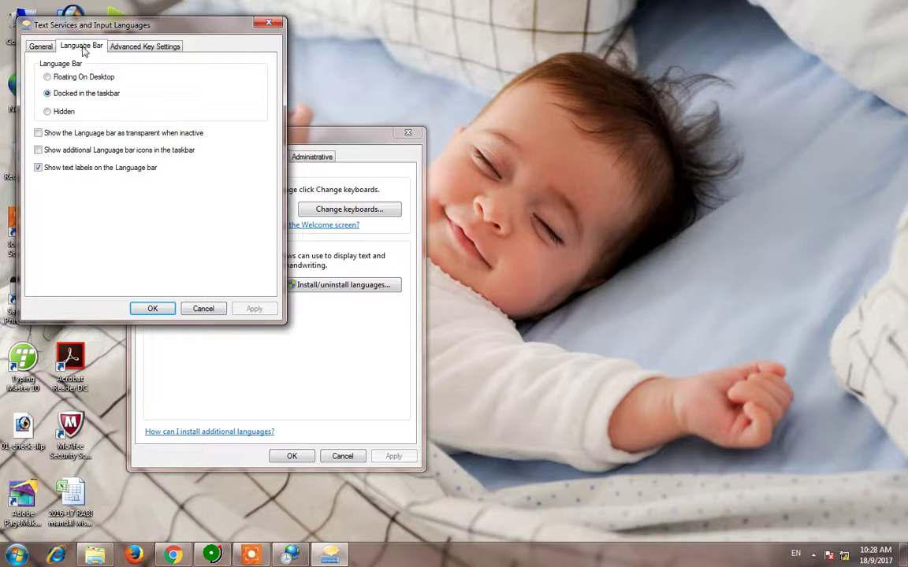
left_click(122, 49)
left_click(112, 150)
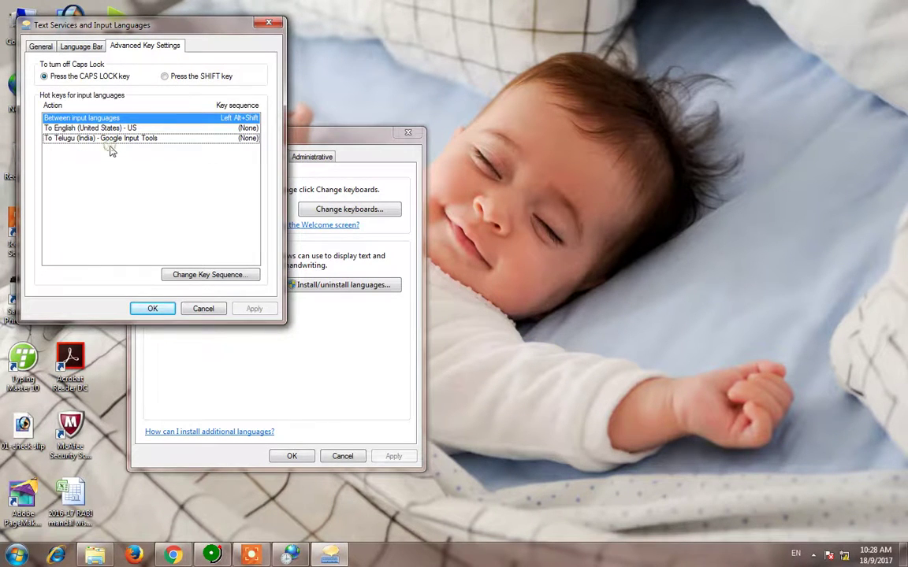
left_click(75, 46)
left_click(42, 49)
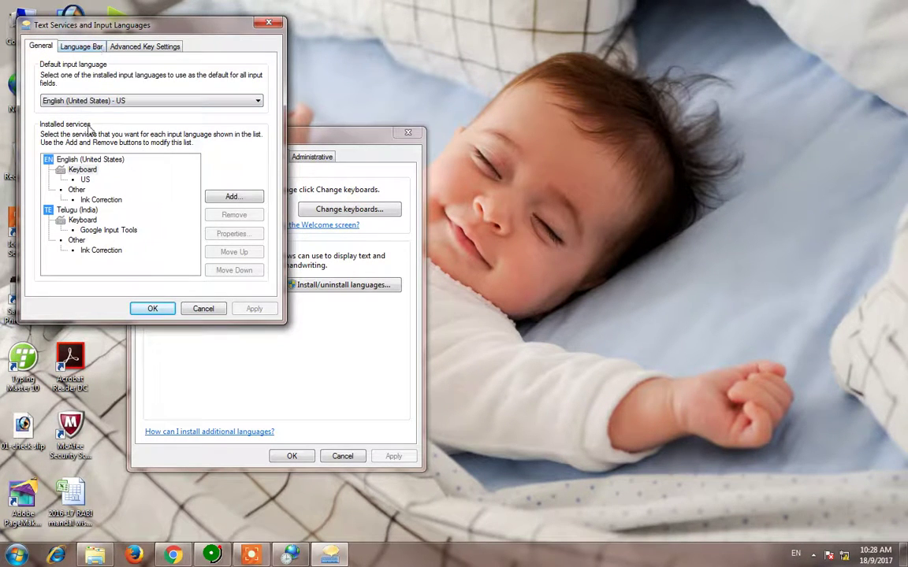
- Keep English as the default input language and close the settings unchanged
left_click(125, 102)
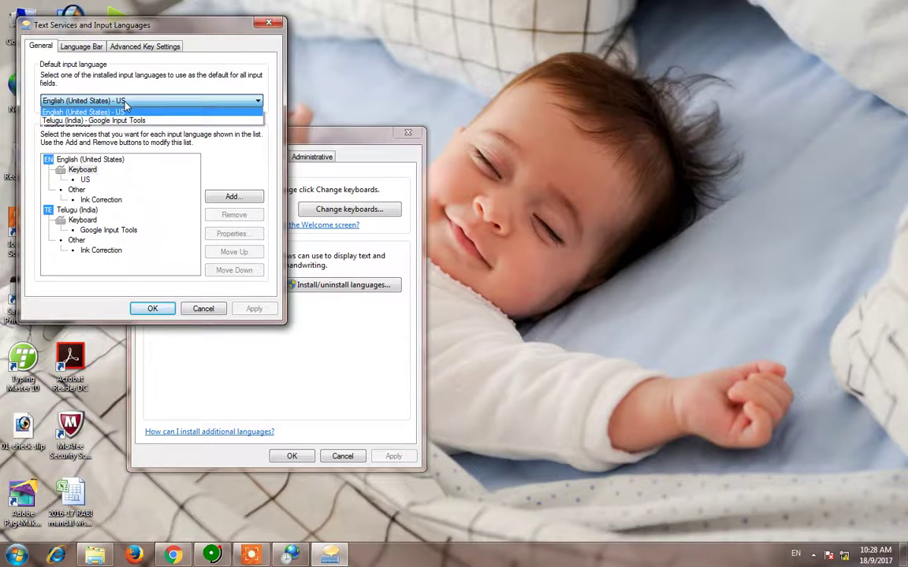
left_click(123, 102)
left_click(82, 170)
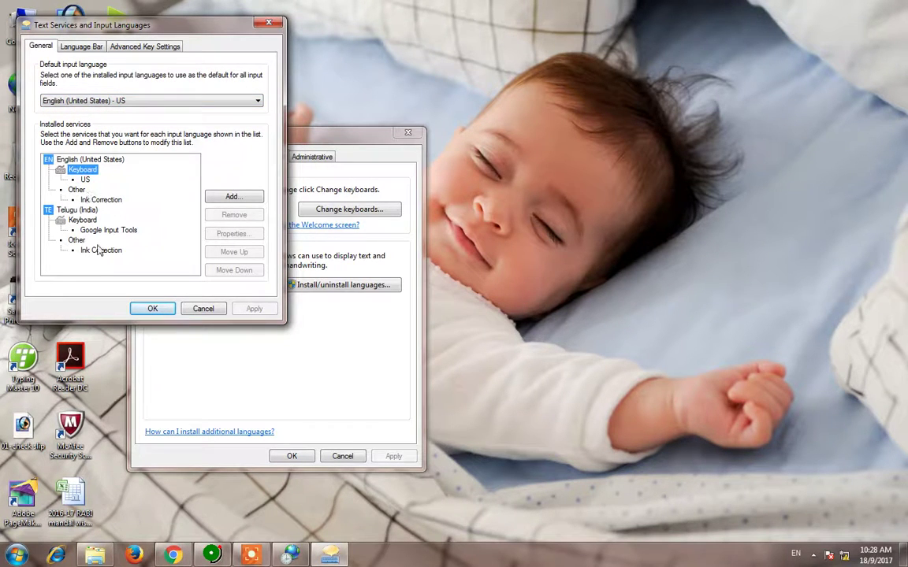
left_click(72, 241)
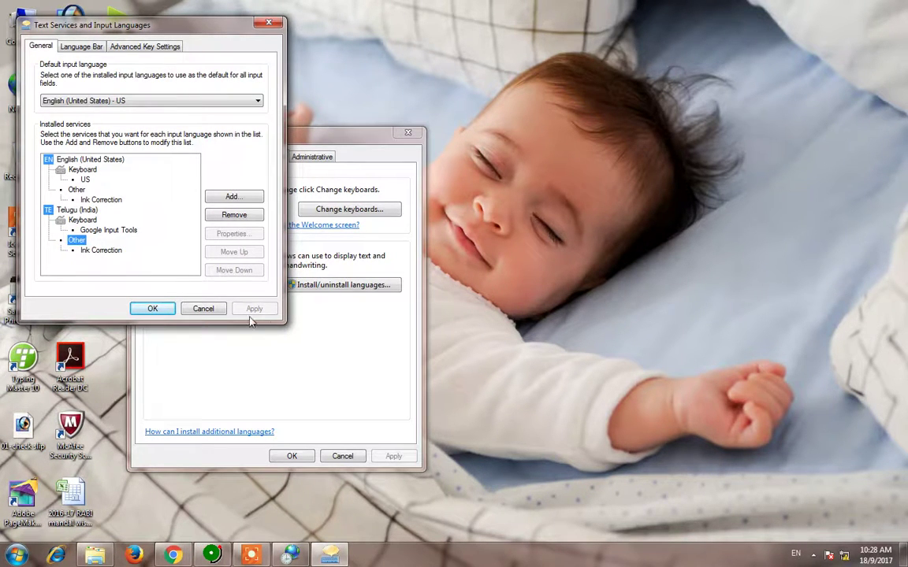
left_click(207, 309)
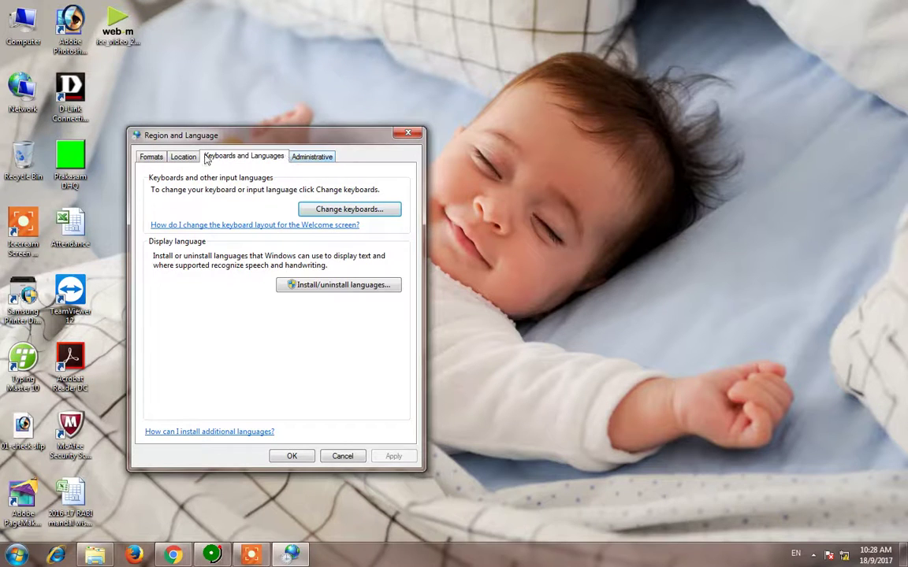
- Start the display-language wizard, choose Install display languages, then cancel it
left_click(348, 289)
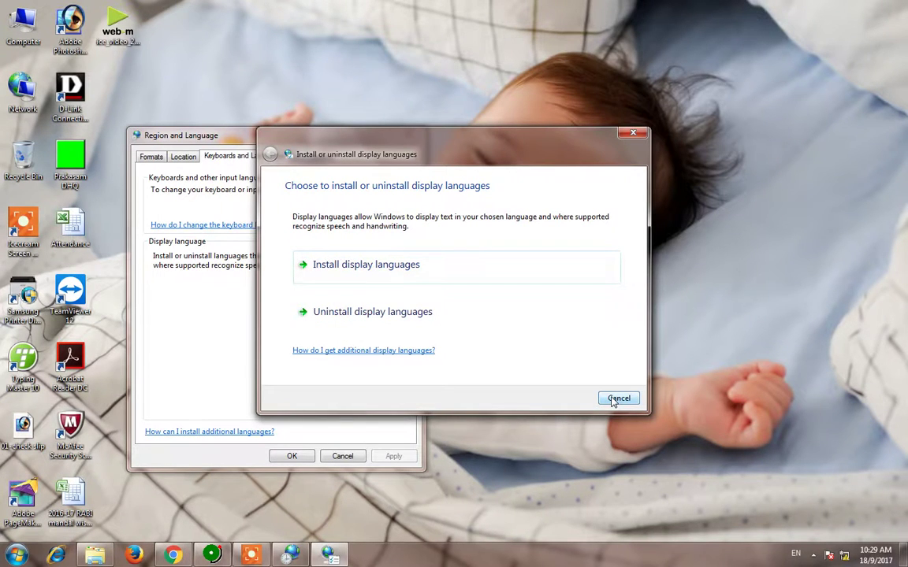
left_click(368, 265)
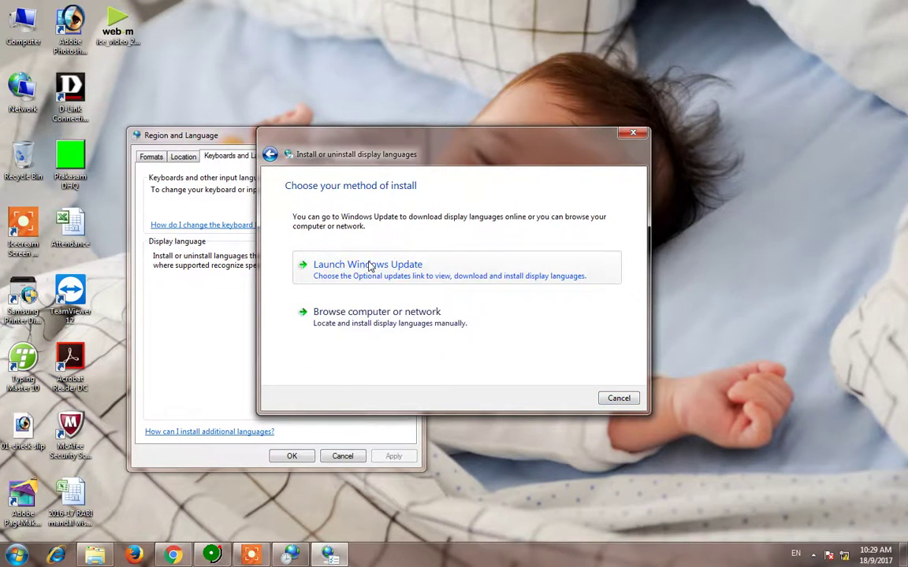
left_click(621, 399)
- Close Region and Language and launch WINWORD from the Run dialog
left_click(408, 136)
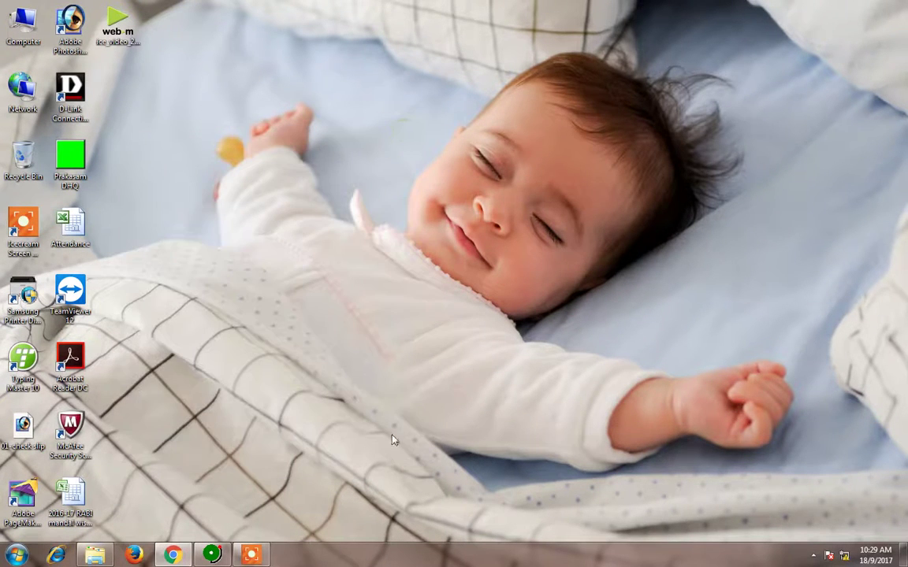
key("super+r")
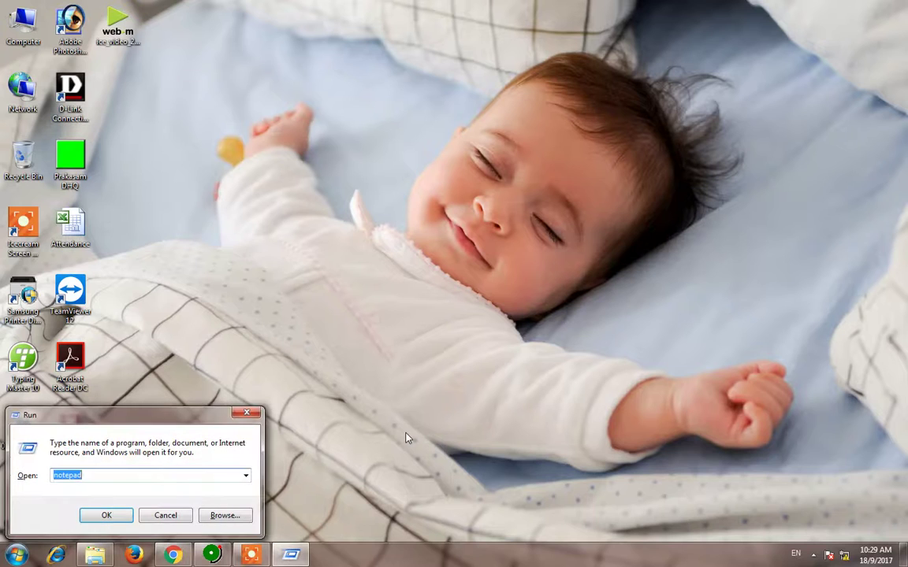
type("win")
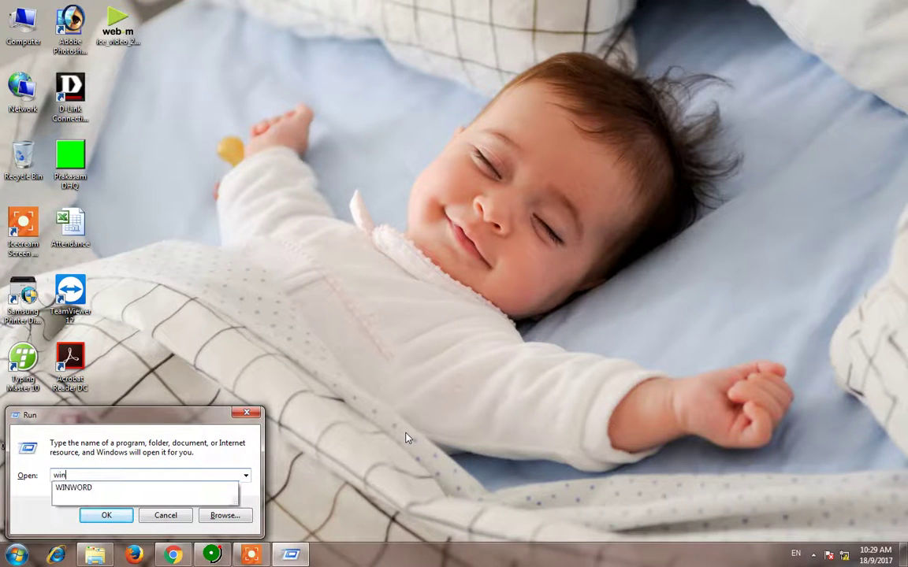
key("Down")
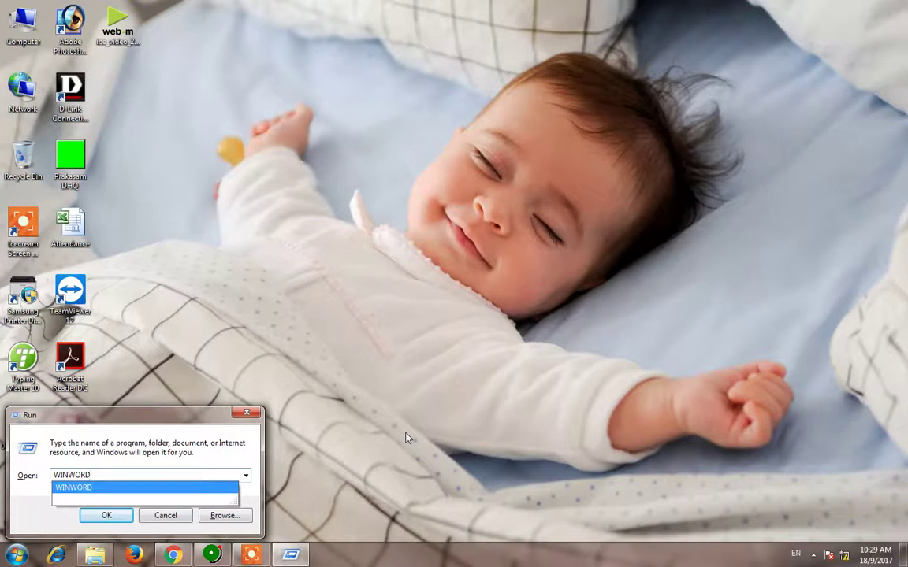
key("Return")
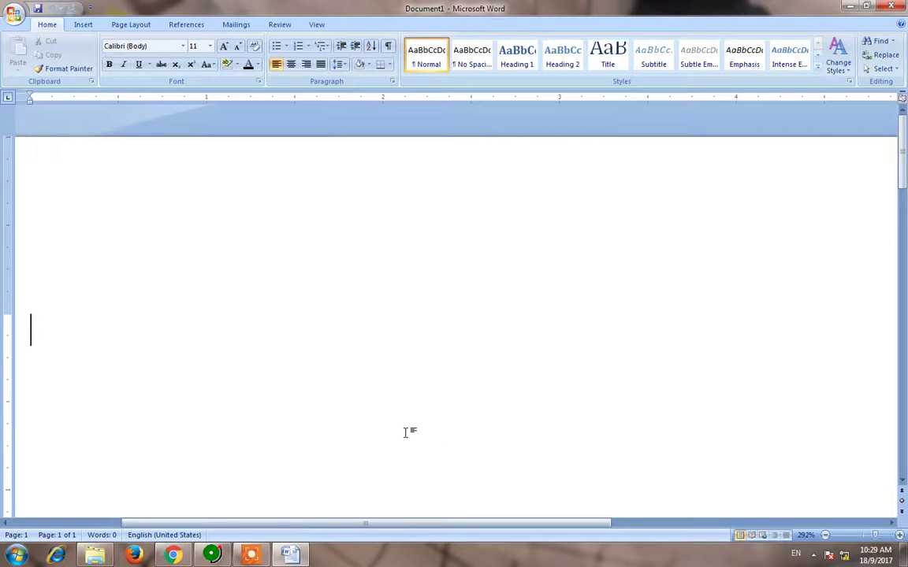
- Switch the input language to Telugu (India) with transliteration enabled
left_click(796, 556)
left_click(806, 520)
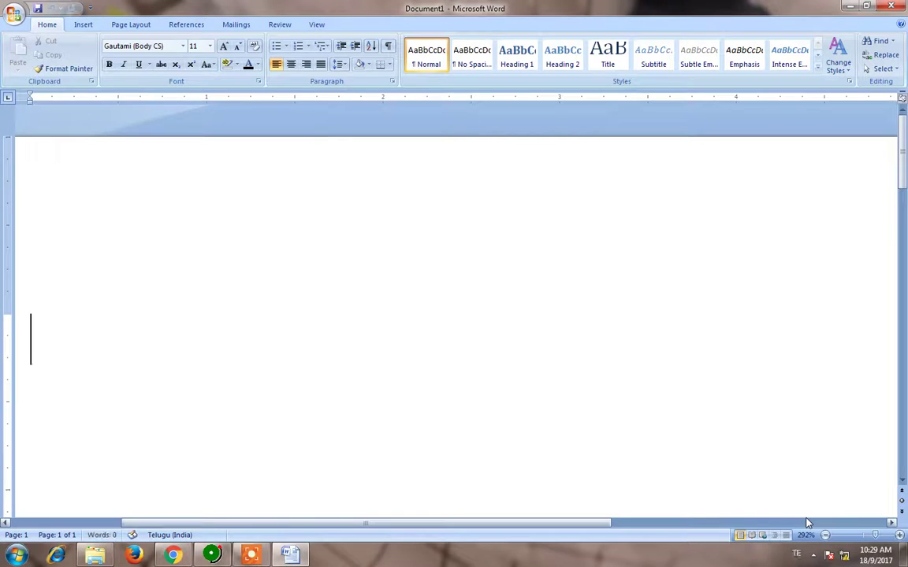
key("alt")
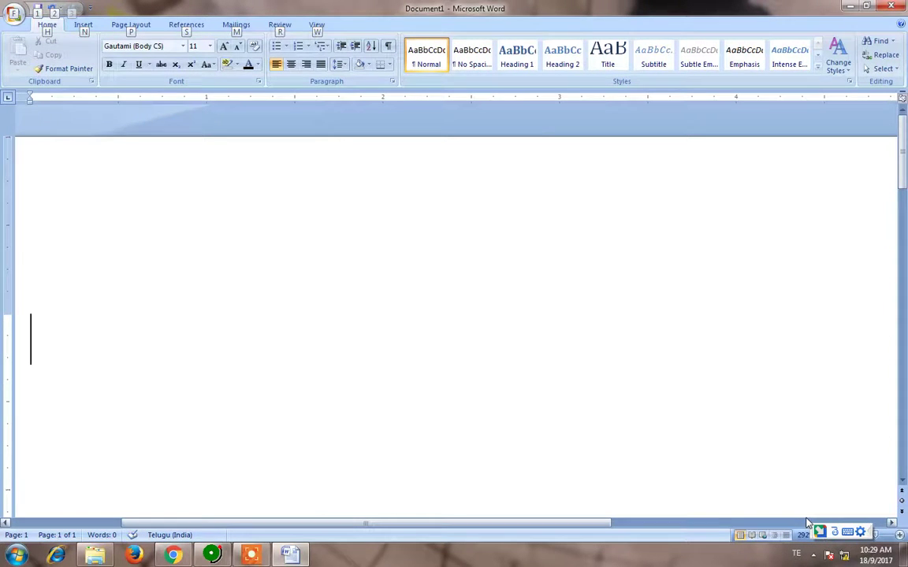
key("alt+shift")
key("alt+shift")
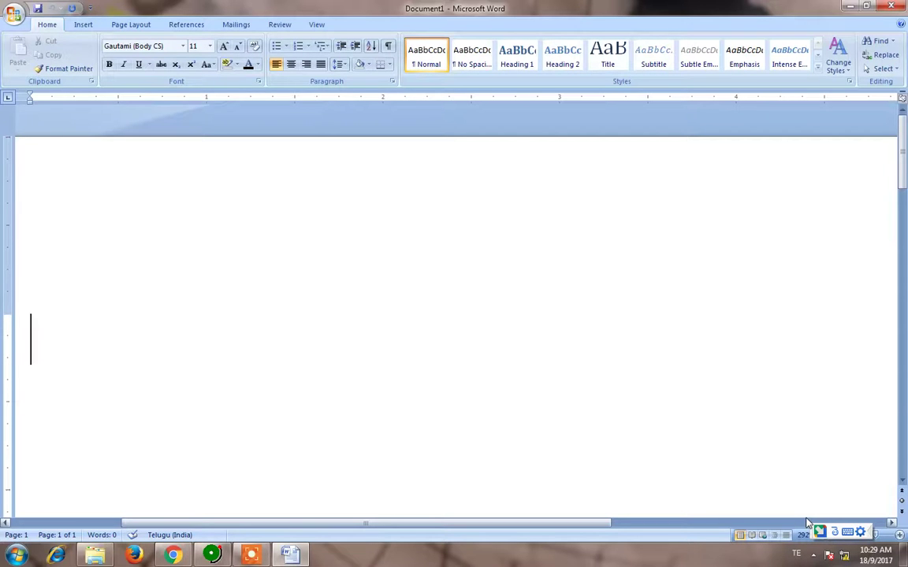
- Type 'telugu lo letter type cheyadam' to enter తెలుగు లో లెటర్ టైపు చేయడం
type("telugu")
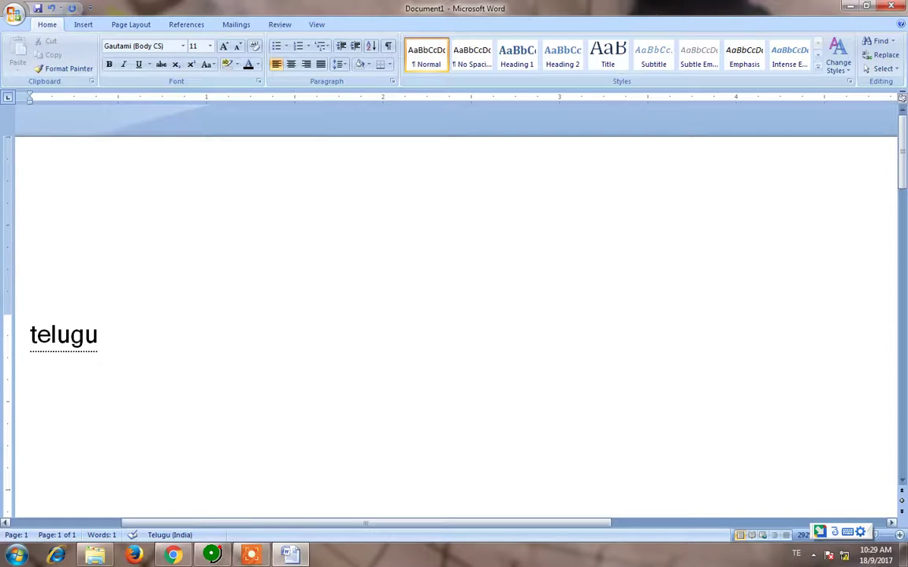
key("space")
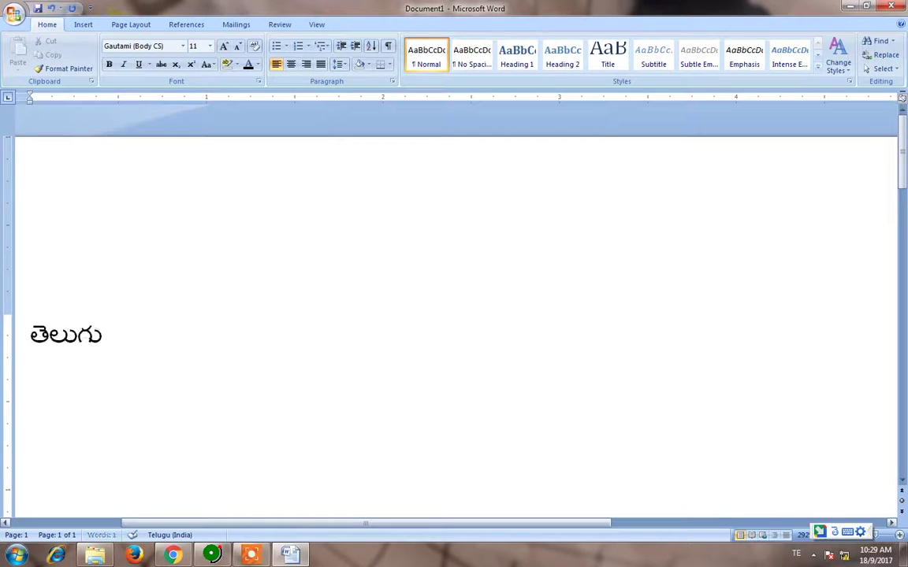
type("lo")
key("space")
type("l")
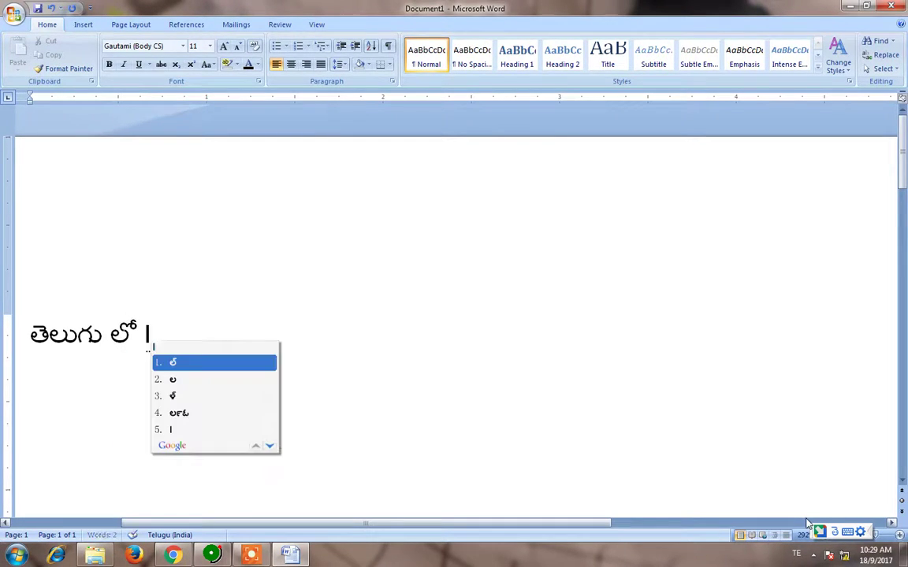
type("etter")
key("space")
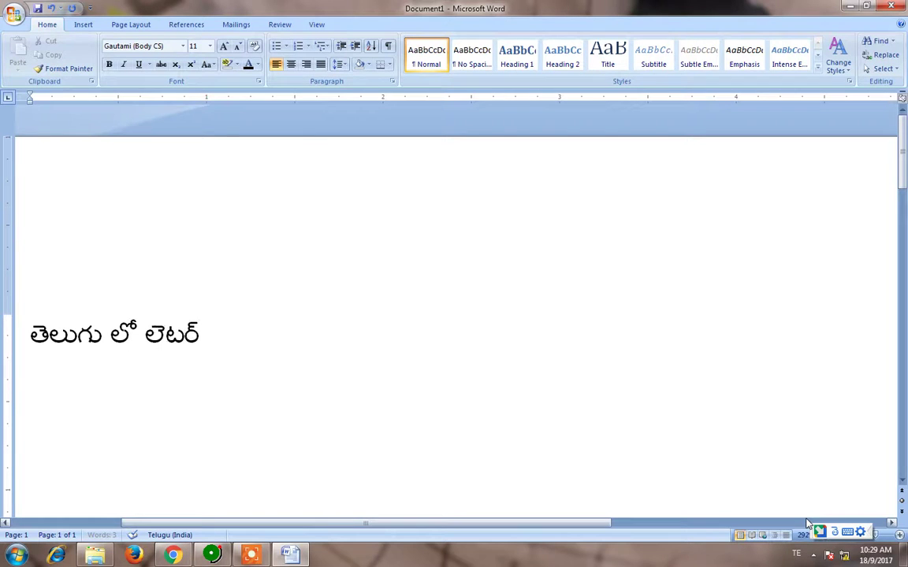
type("ty")
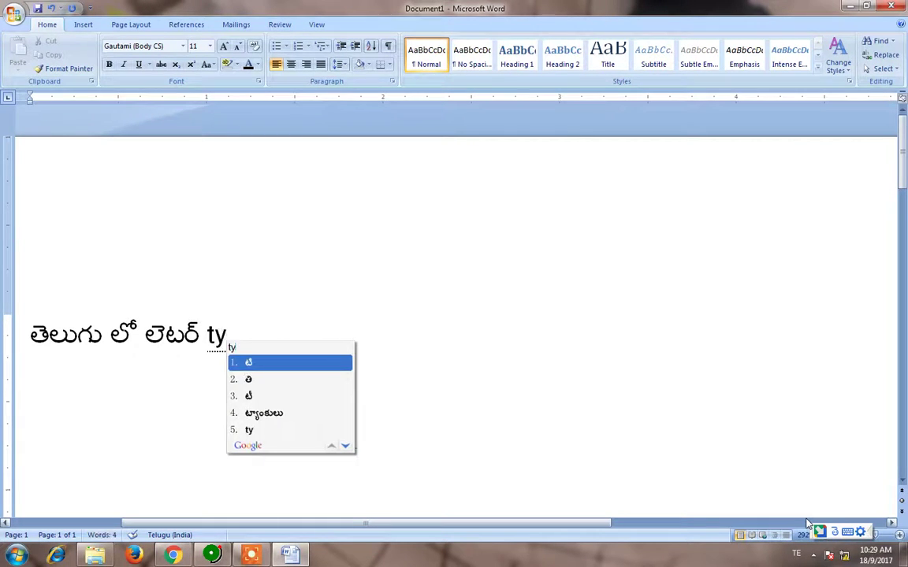
type("pe")
key("space")
type("cheyadam")
key("space")
- Replace the mistyped లియా with ఎలా to finish the line
type("lea")
key("space")
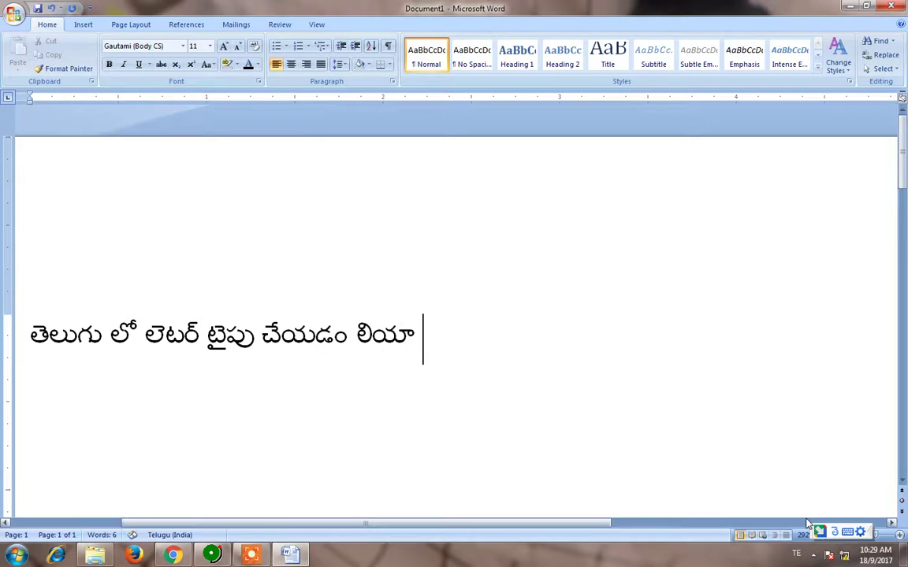
key("BackSpace")
key("BackSpace")
key("BackSpace")
key("BackSpace")
key("BackSpace")
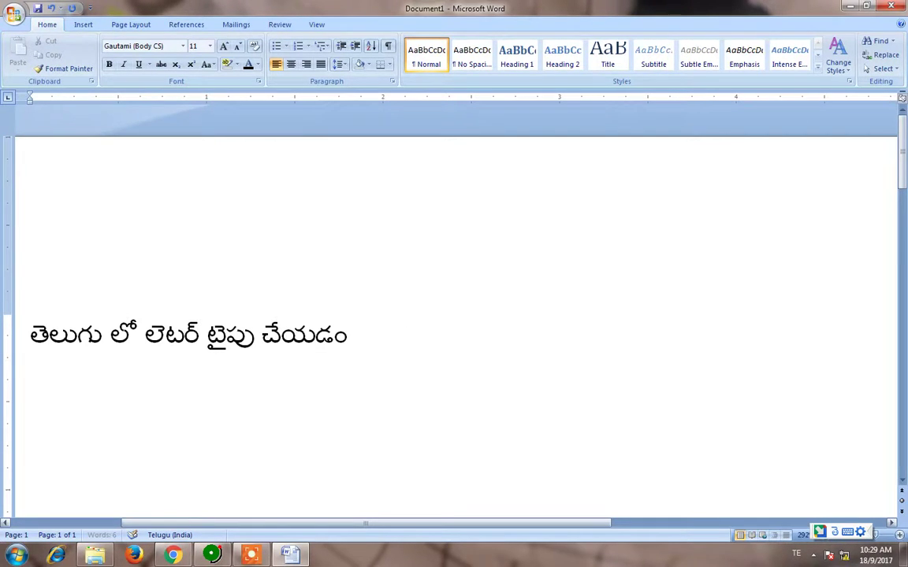
type("la")
key("BackSpace")
key("BackSpace")
type("ela")
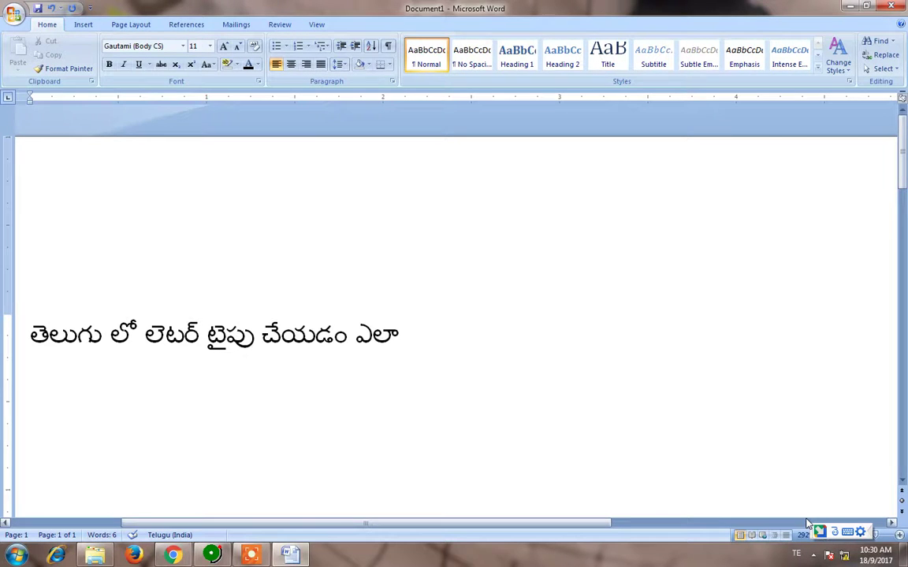
- Select the whole Telugu line and keep it in the Gautami font
key("ctrl+a")
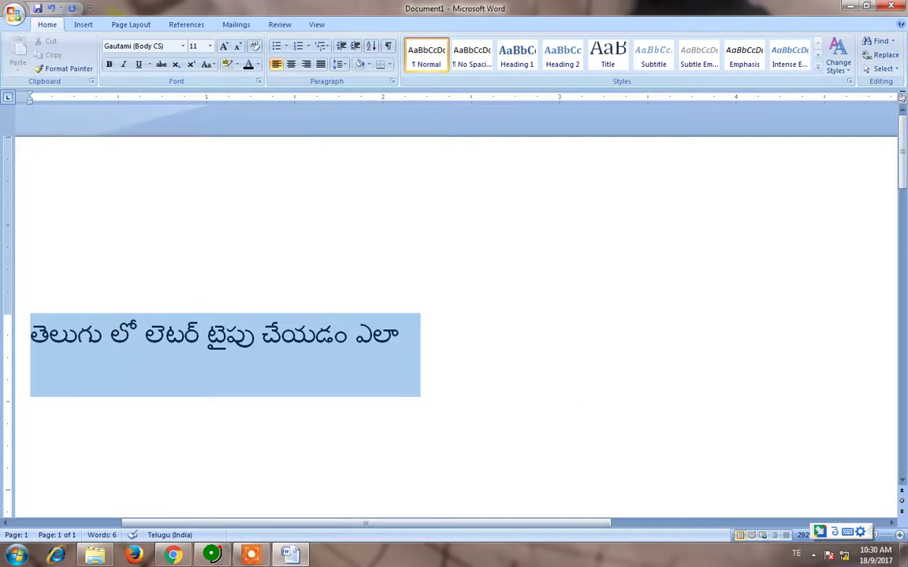
left_click(182, 45)
left_click(142, 118)
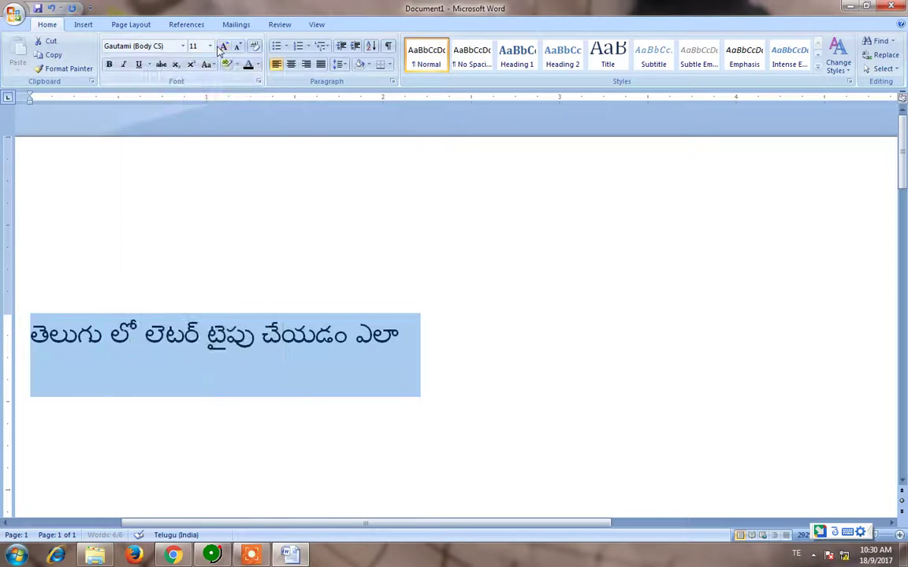
left_click(134, 369)
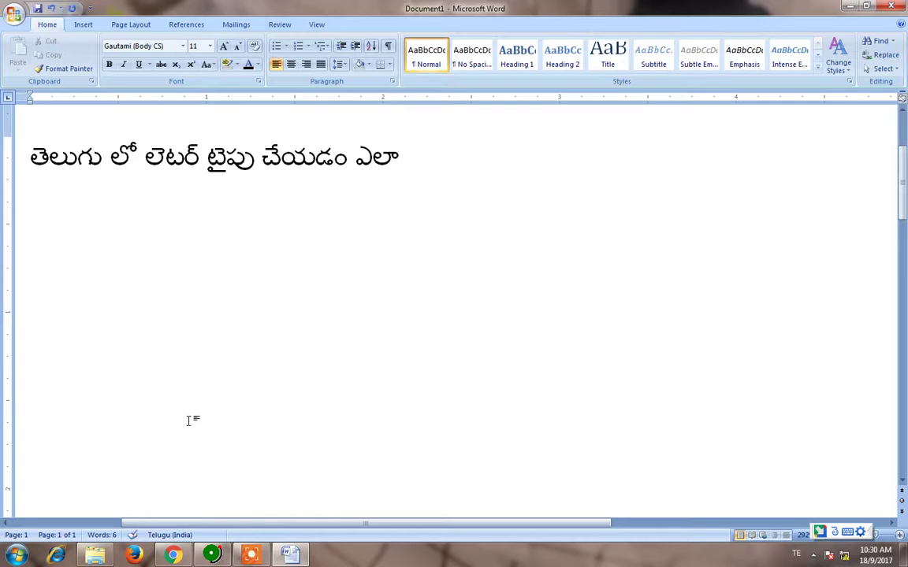
left_click(35, 341)
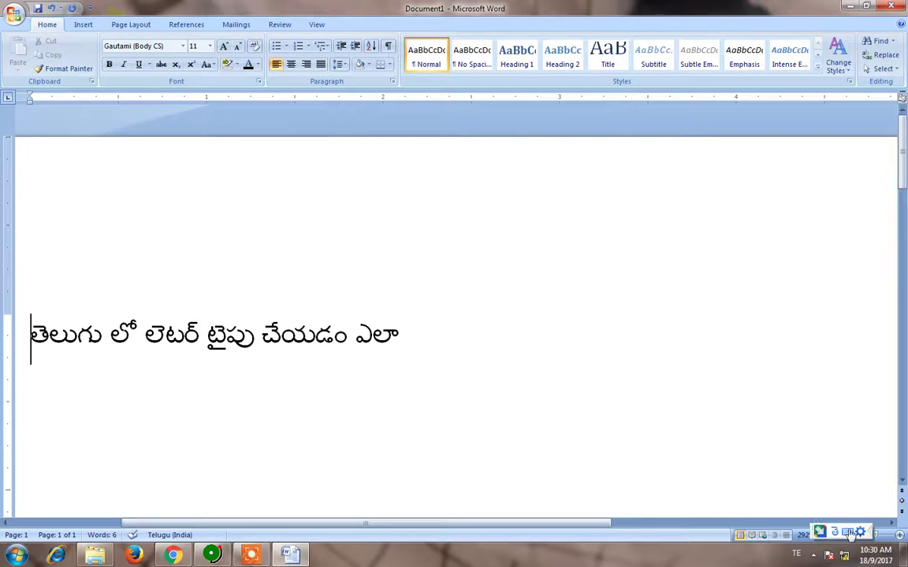
- Move the input tools bar aside and set the zoom to 100%
left_click_drag(829, 528, 643, 528)
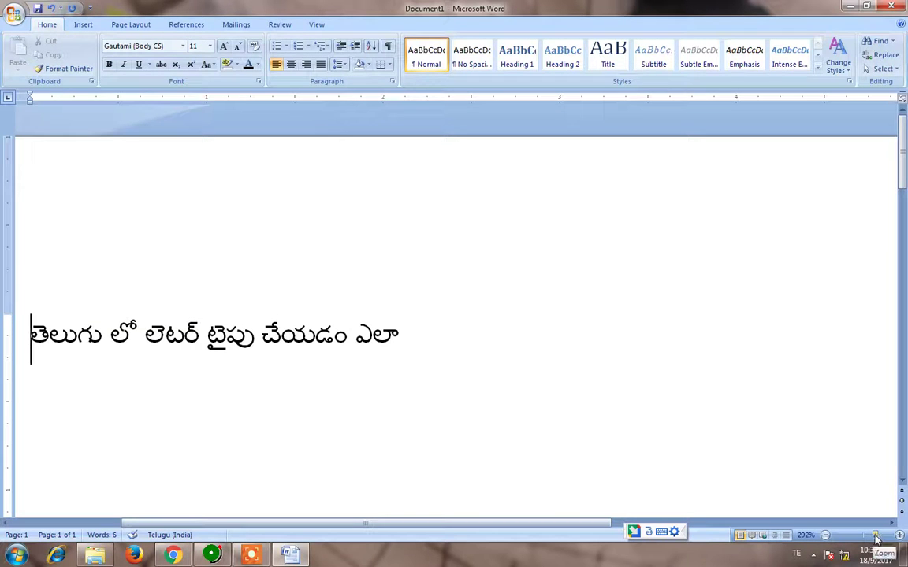
left_click_drag(873, 536, 863, 537)
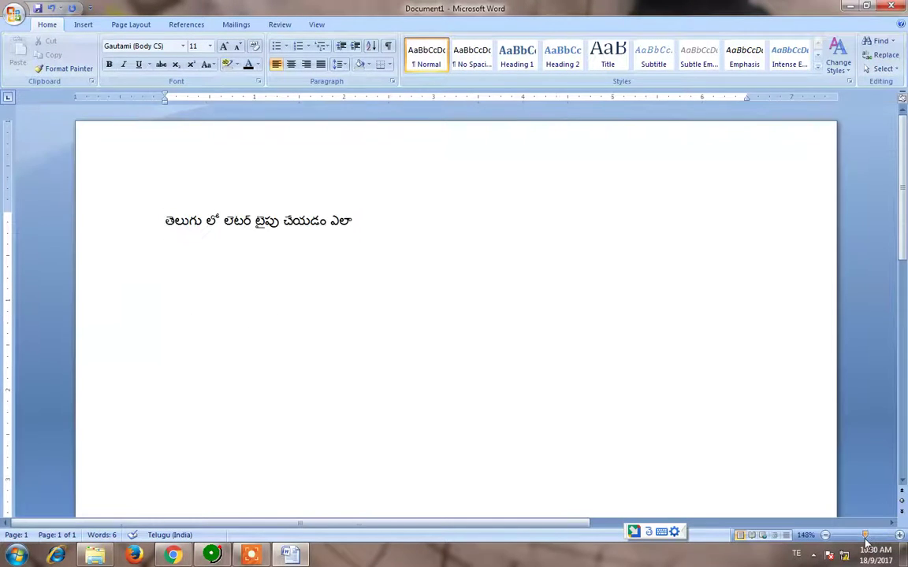
left_click(423, 205)
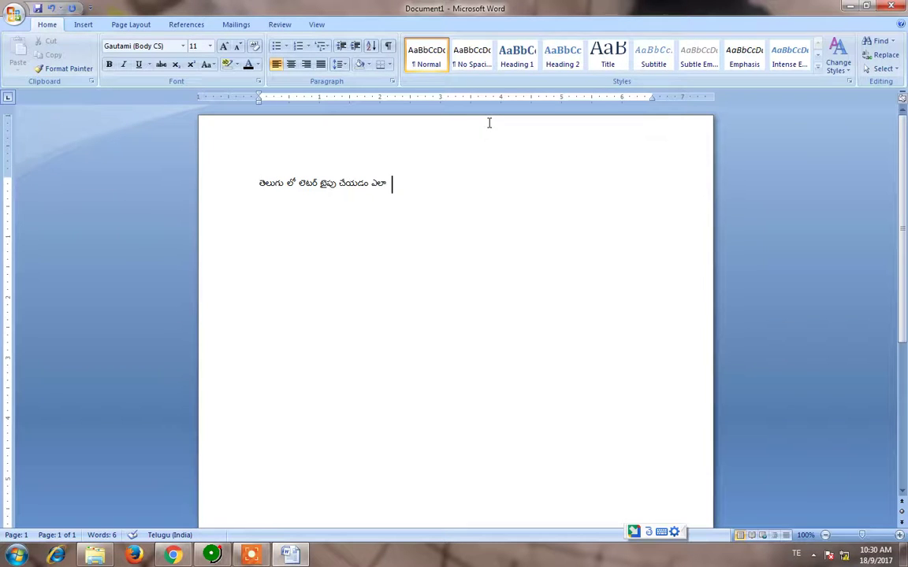
- Begin the second sentence with 'ee ividamga' (ఇవిదంగా), discarding a mistaken new line
scroll(418, 194, "down", 3)
scroll(419, 198, "up", 3)
key("Return")
type("evadam")
key("BackSpace")
key("BackSpace")
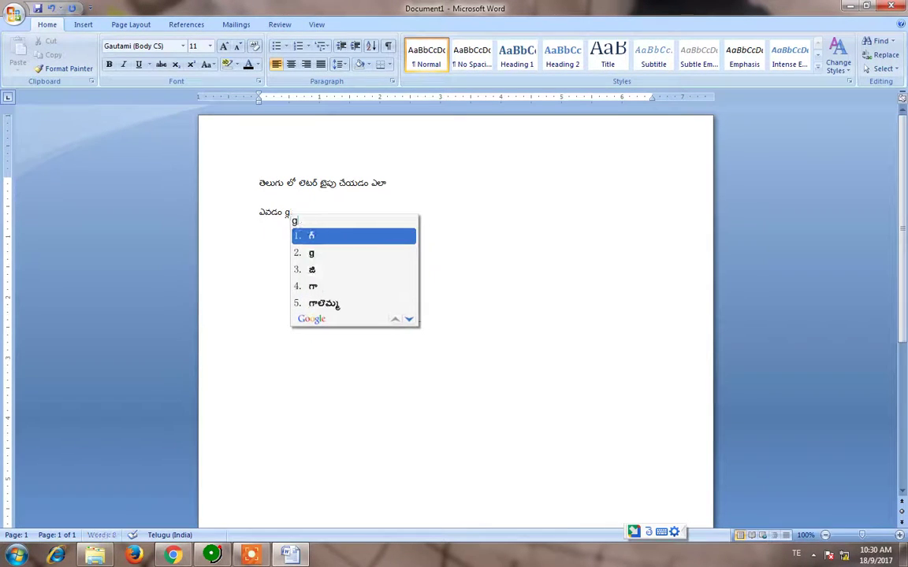
key("BackSpace")
key("BackSpace")
key("BackSpace")
type("ee ")
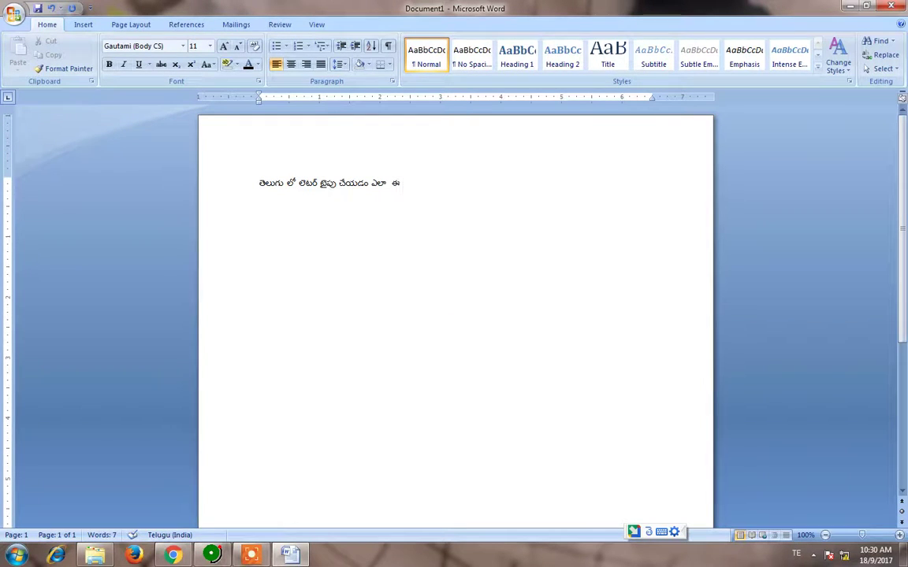
type("i")
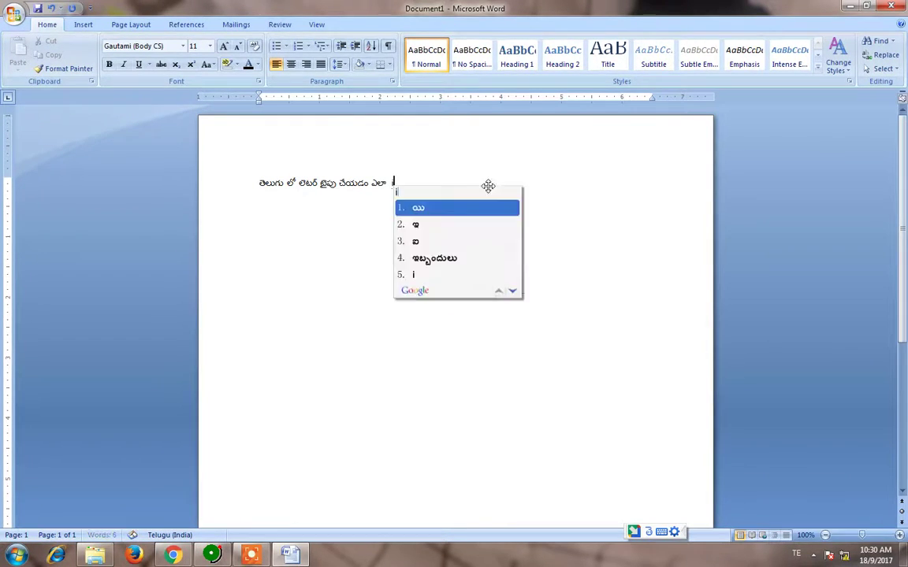
type("vidamga")
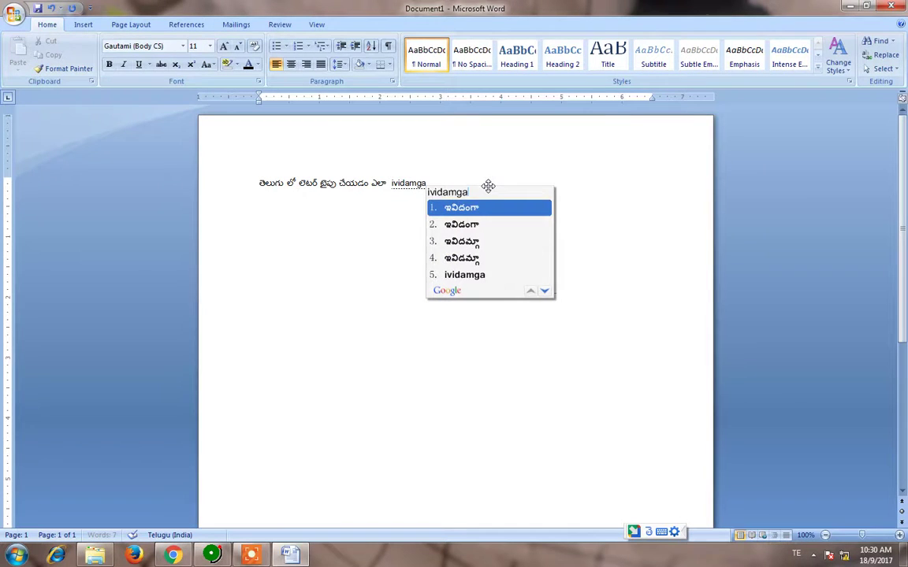
key("space")
type("t")
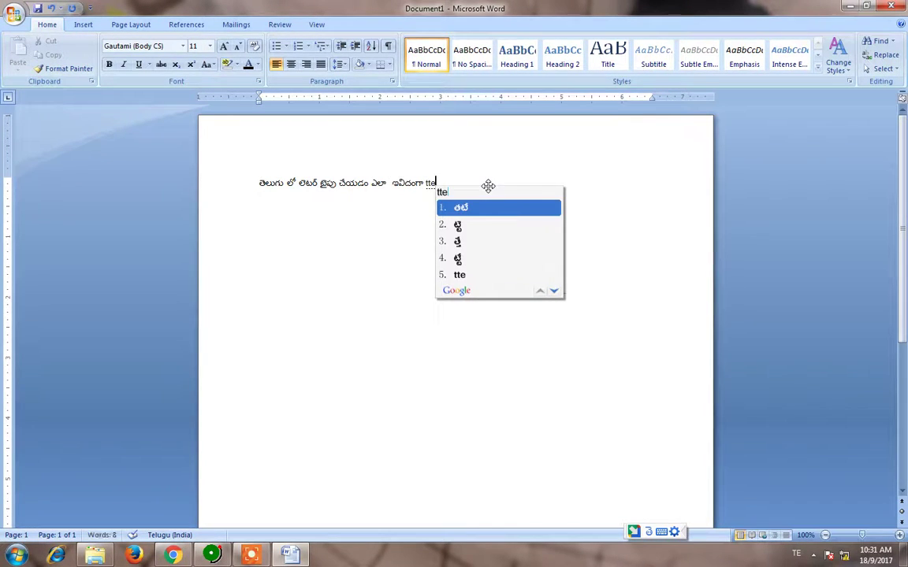
key("BackSpace")
- Continue with 'telugu lo letter type cheyyavachchu', correcting spelling typos
type("telugu lo !l")
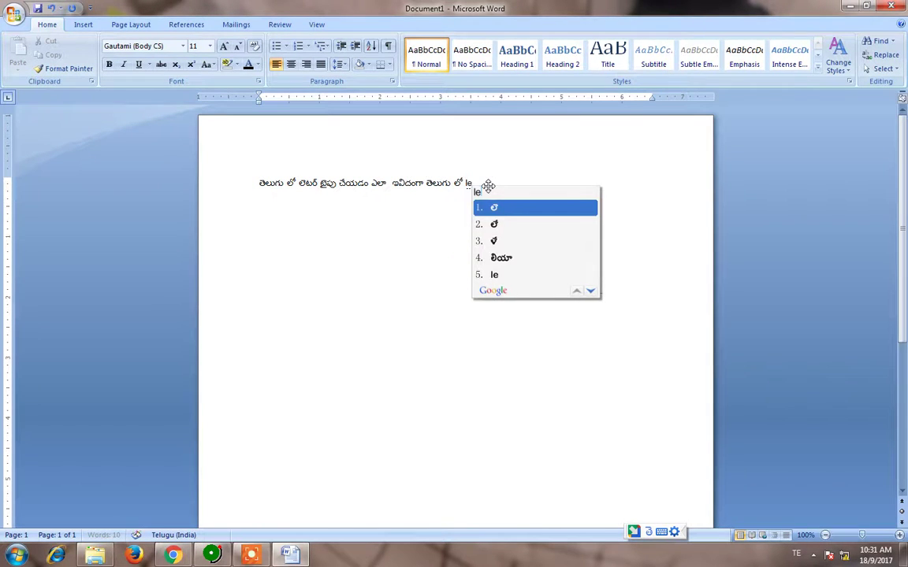
type("etter")
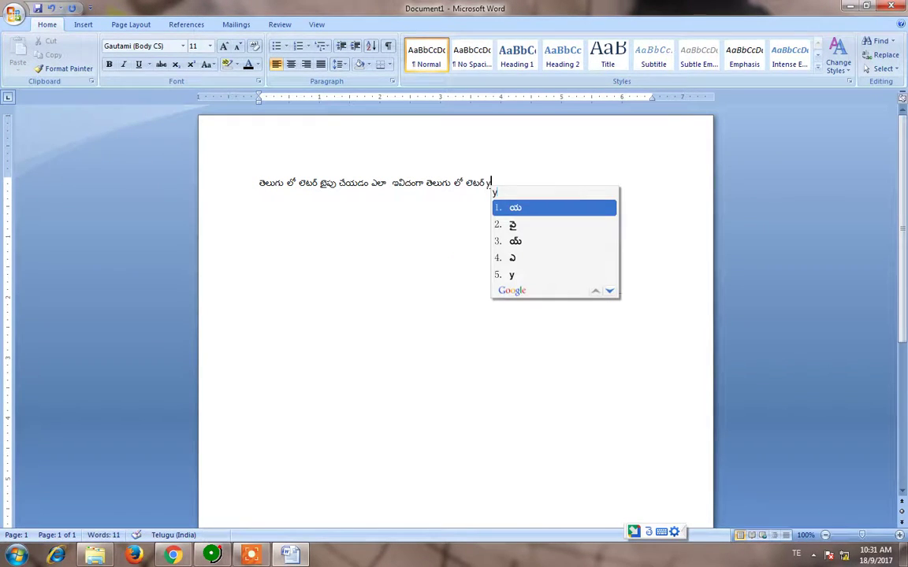
type(" tup")
key("BackSpace")
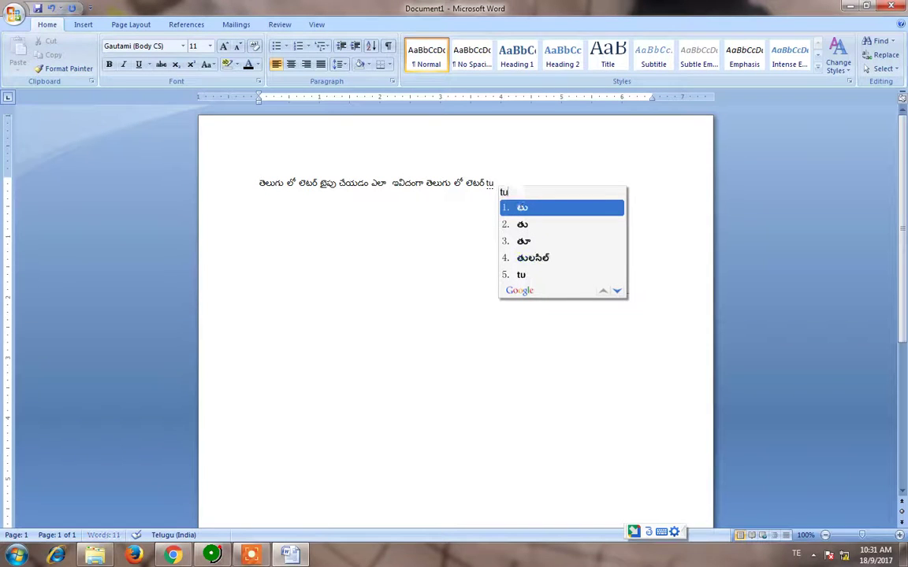
key("BackSpace")
type("ypu")
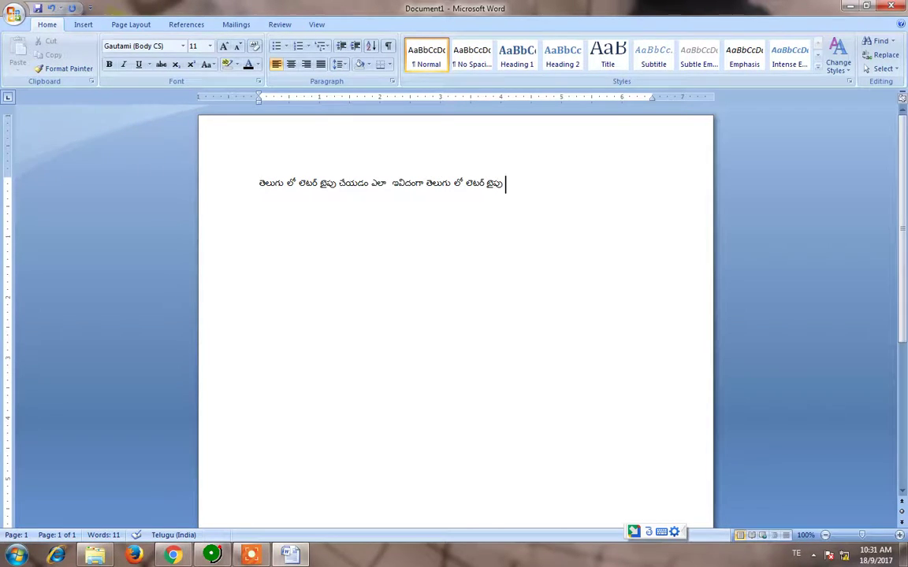
type("cheyyavachchu ")
type("mandam e")
key("BackSpace")
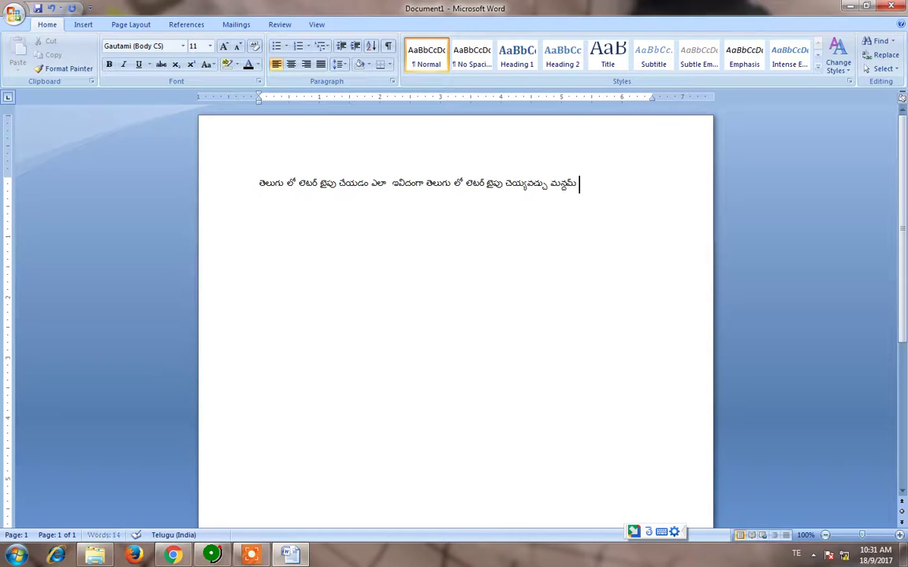
key("BackSpace")
key("BackSpace")
key("BackSpace")
- Add 'manam english lo e paddam type chestamo', giving మనం ఇంగ్లీష్ లో ఏ పద
type("manam englosh")
key("BackSpace")
key("BackSpace")
key("BackSpace")
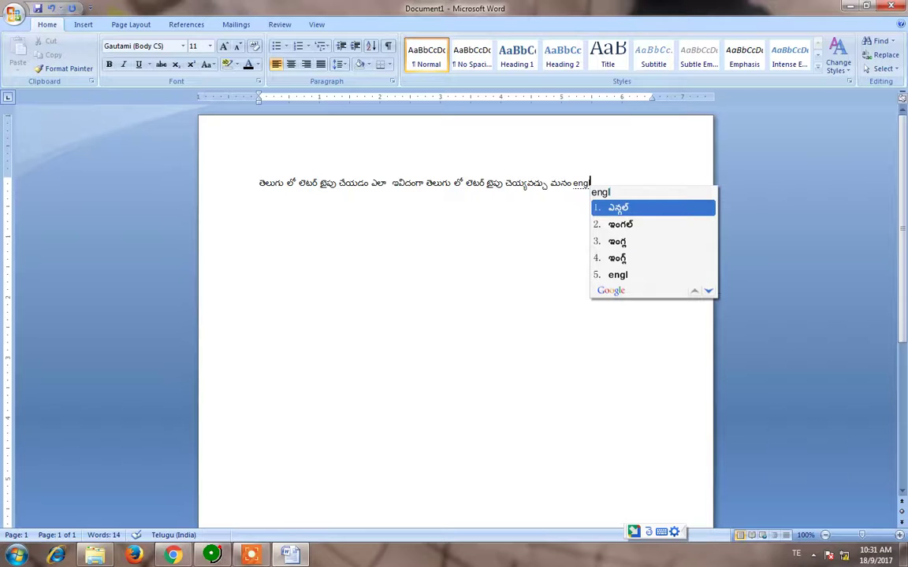
type("ish lo ")
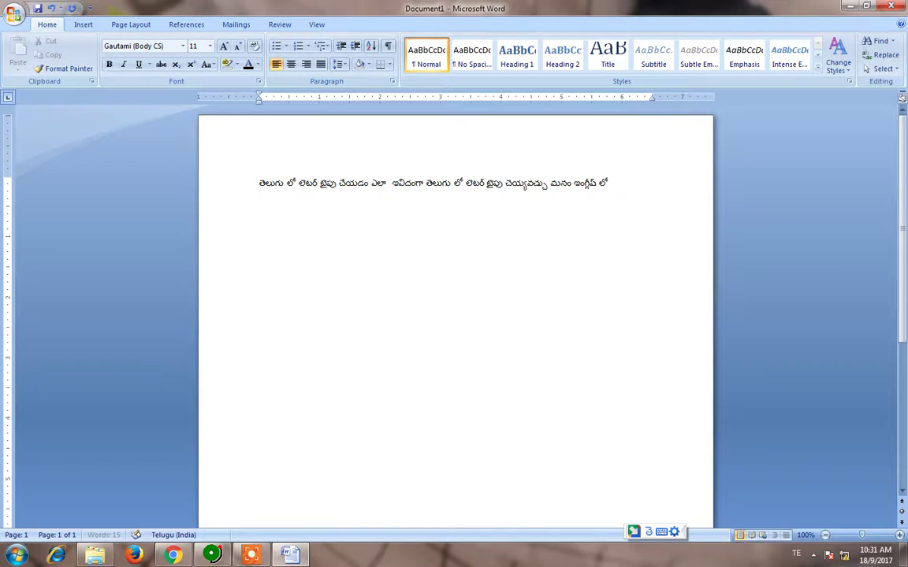
type("e")
type(" l")
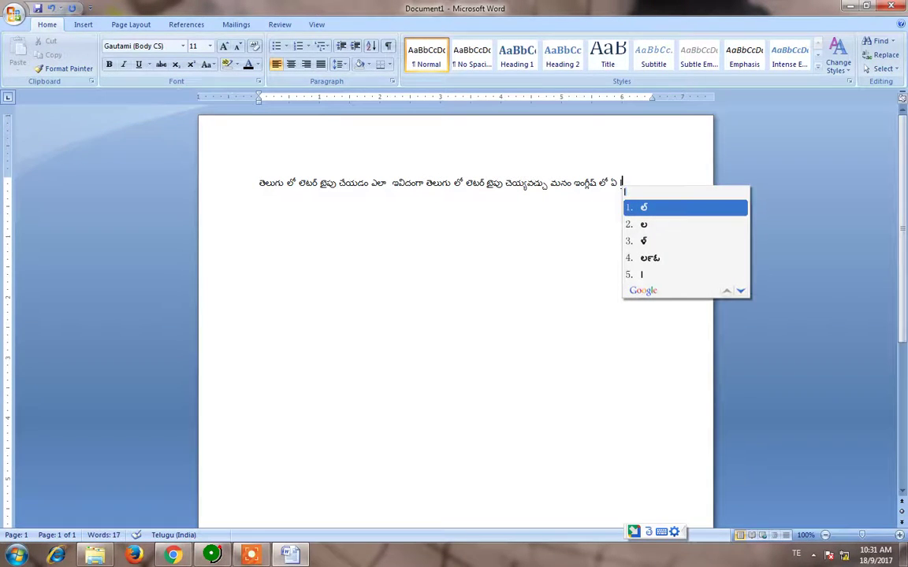
key("BackSpace")
type("paddam ")
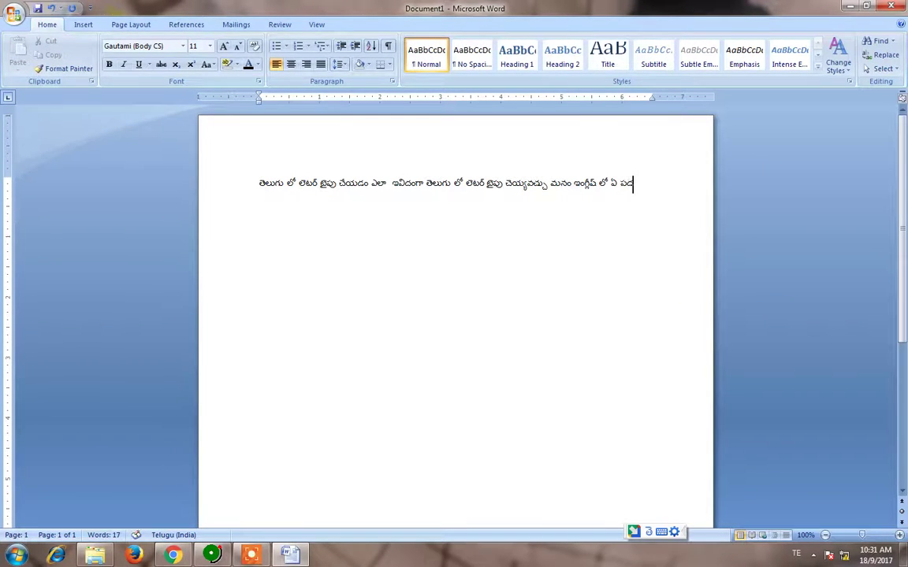
type("dda")
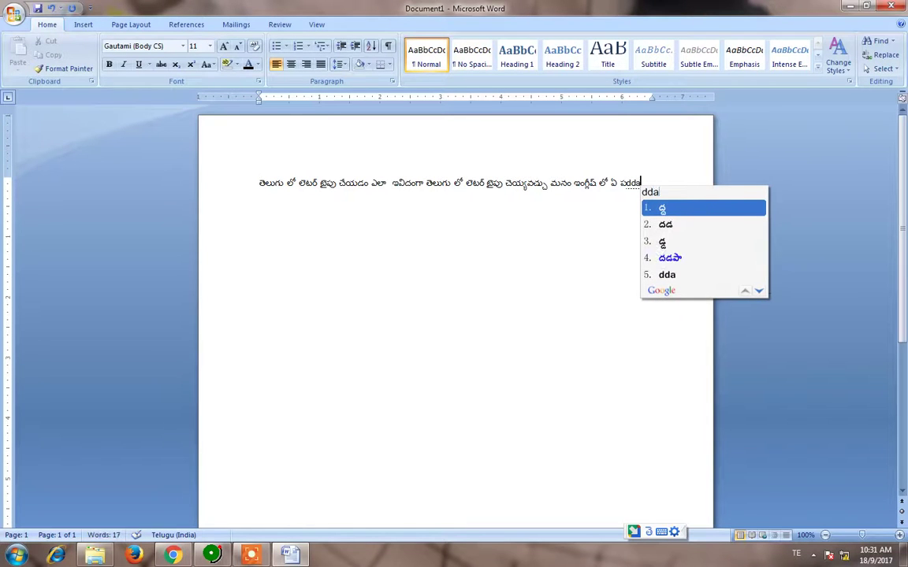
type("m ")
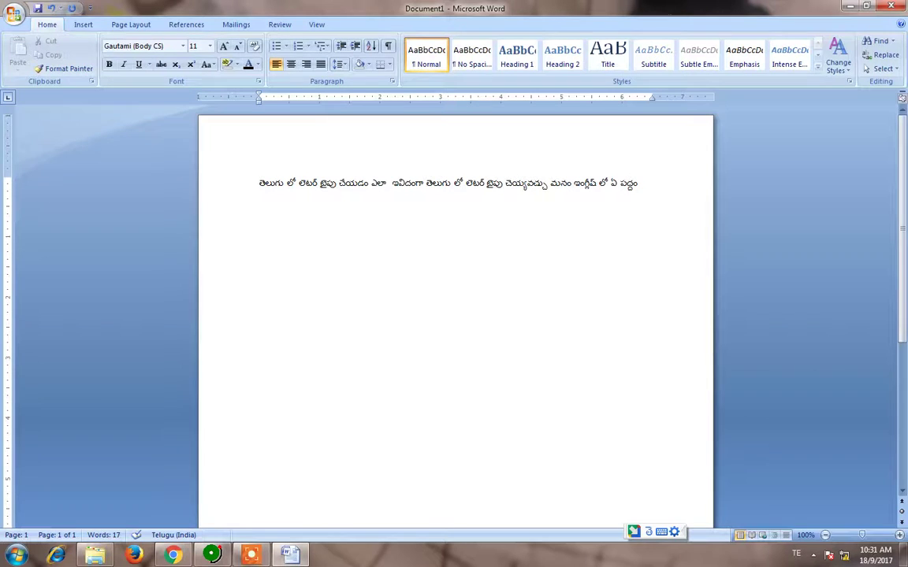
type("t")
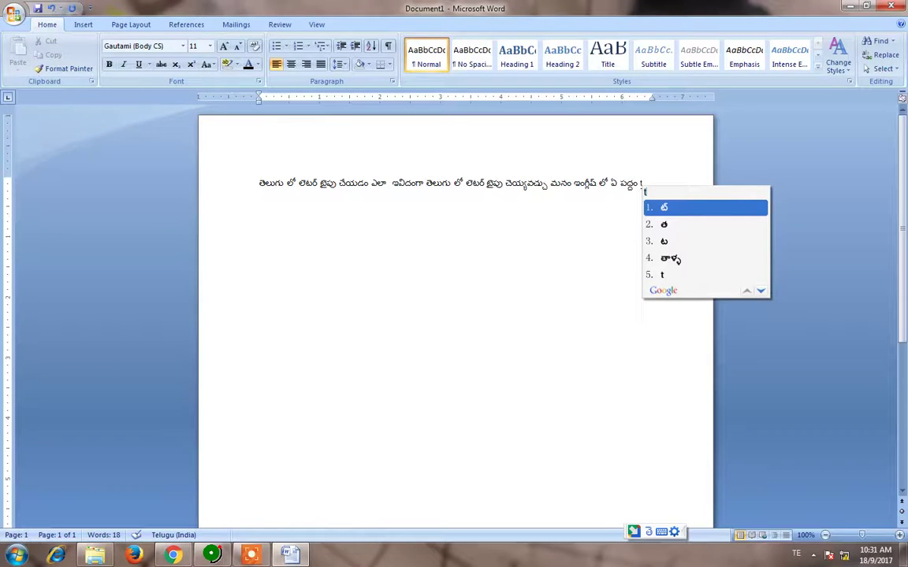
type("ype che")
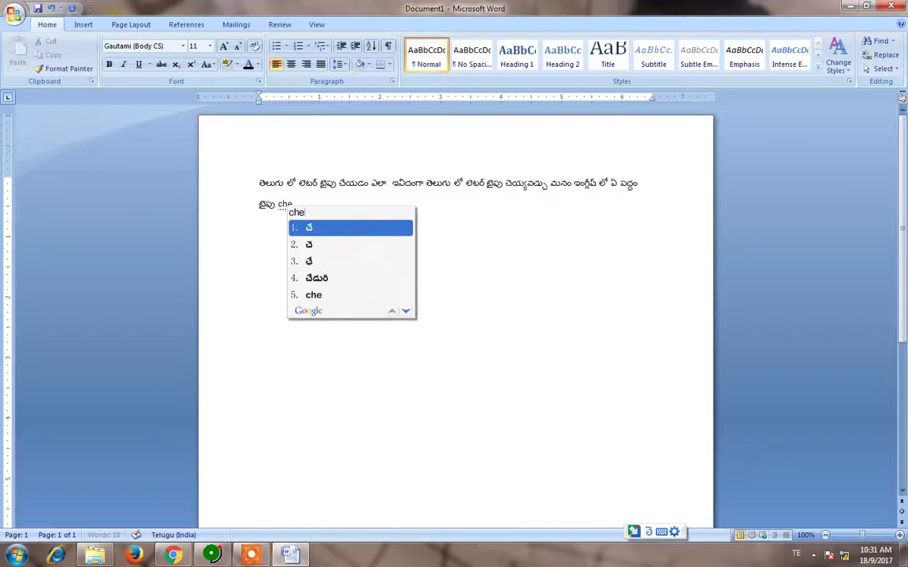
type("stamo ")
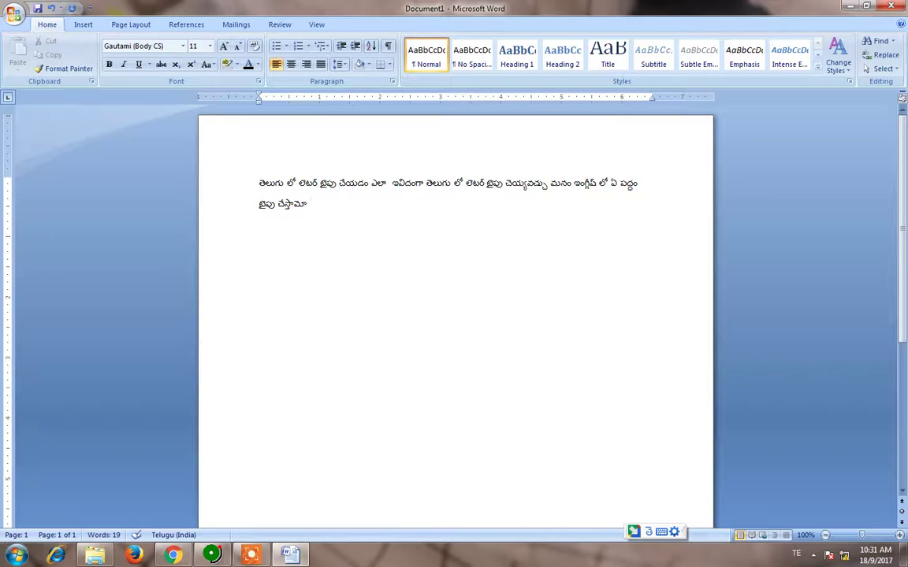
type("ap")
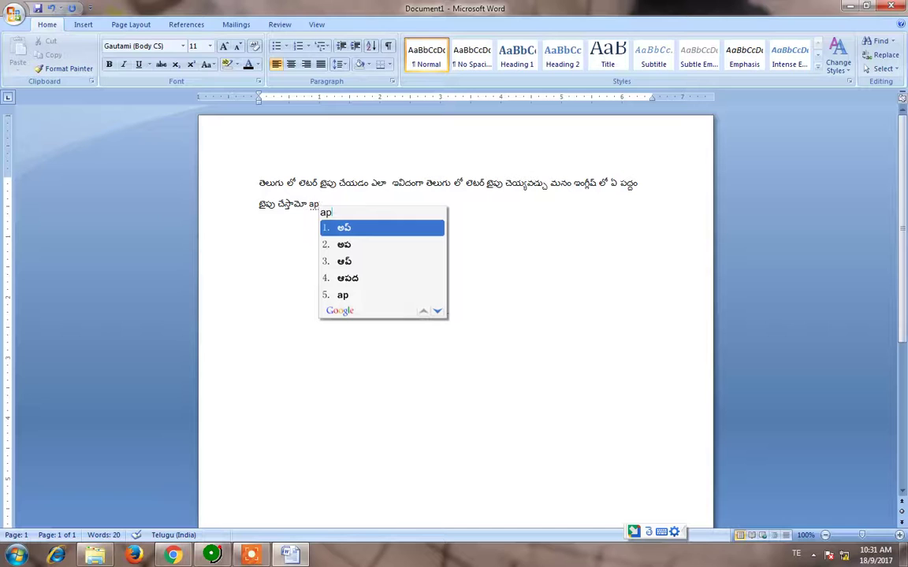
type("p")
- Fix the typo and finish the sentence with అపద్దం తెలుగు వస్తుంది
key("BackSpace")
type("ddam")
key("space")
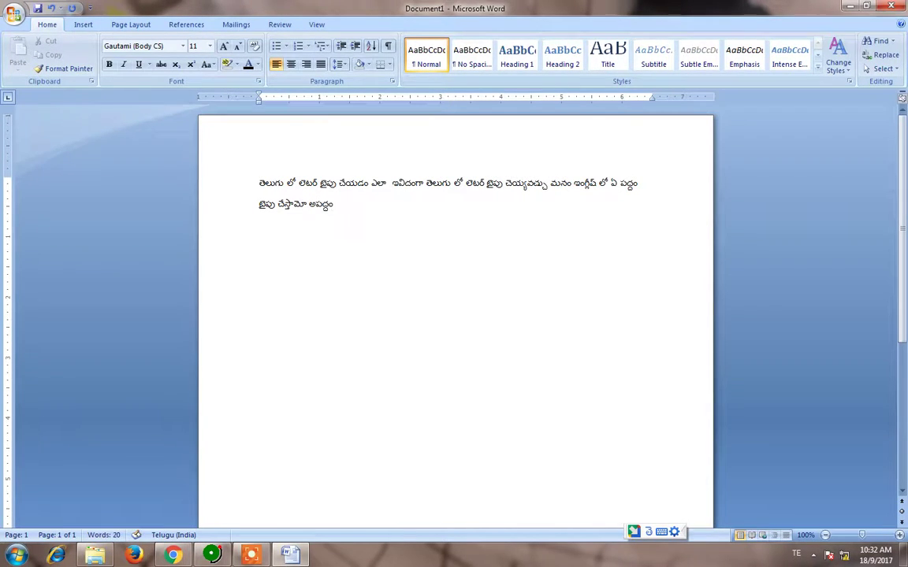
type("telugu")
key("space")
type("vastundi")
key("space")
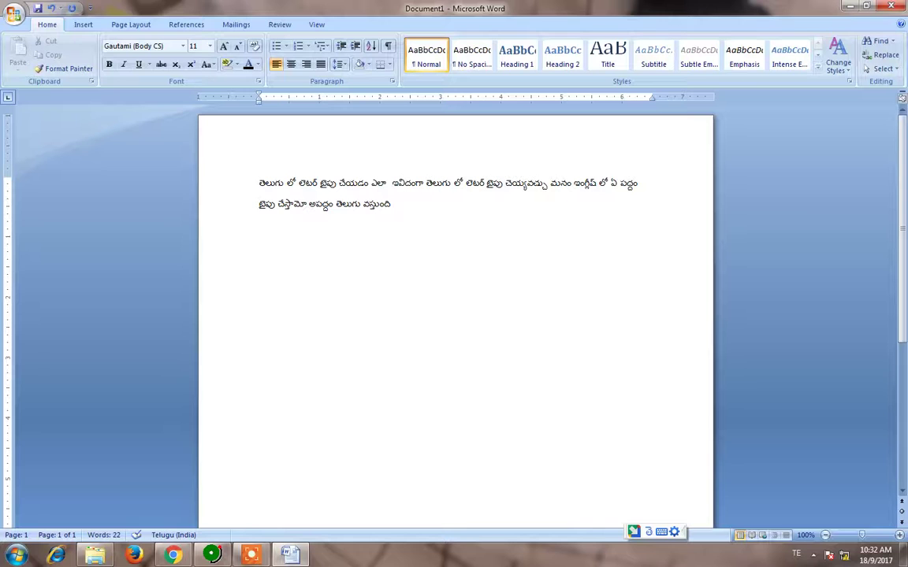